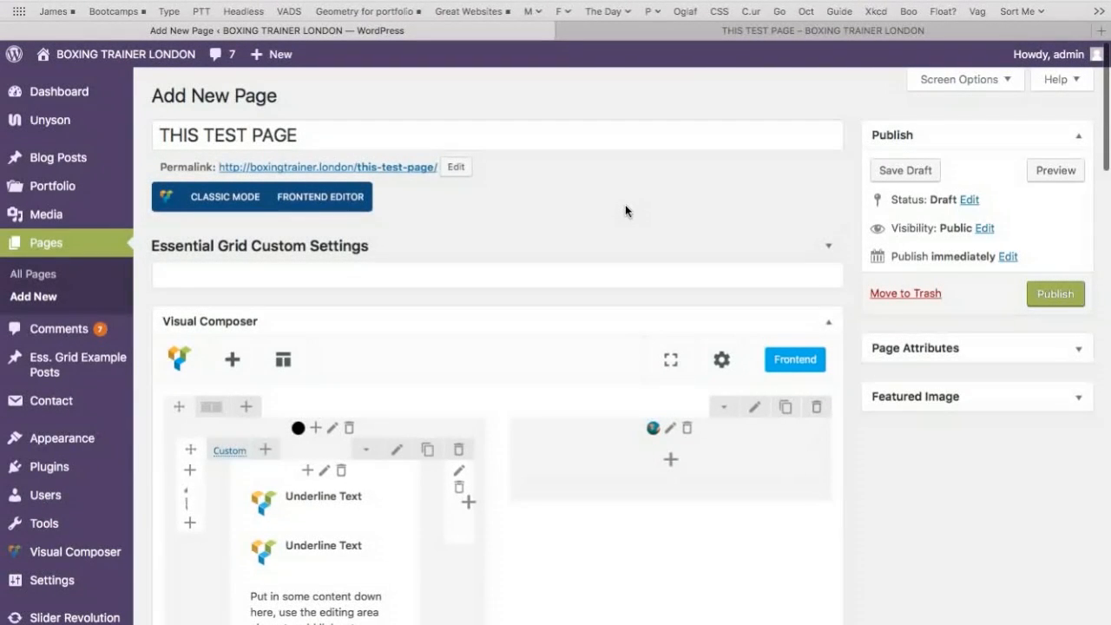
- Look over the test page preview, comparing the first text section with the section containing the Training Plans button
left_click(645, 35)
scroll(512, 368, "down", 5)
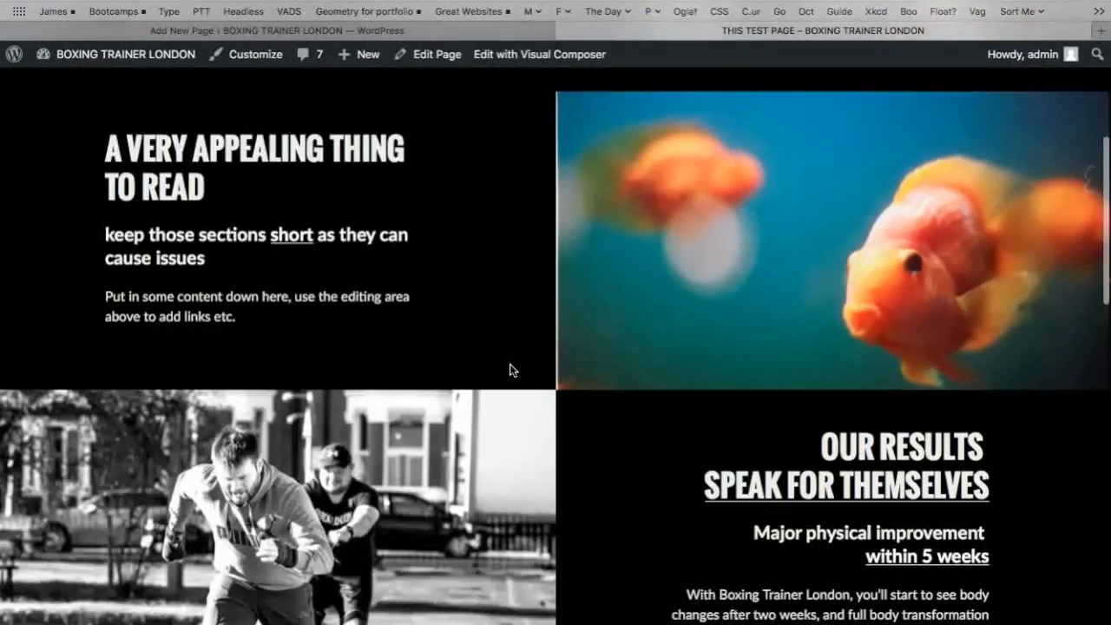
scroll(509, 369, "up", 4)
scroll(509, 369, "down", 4)
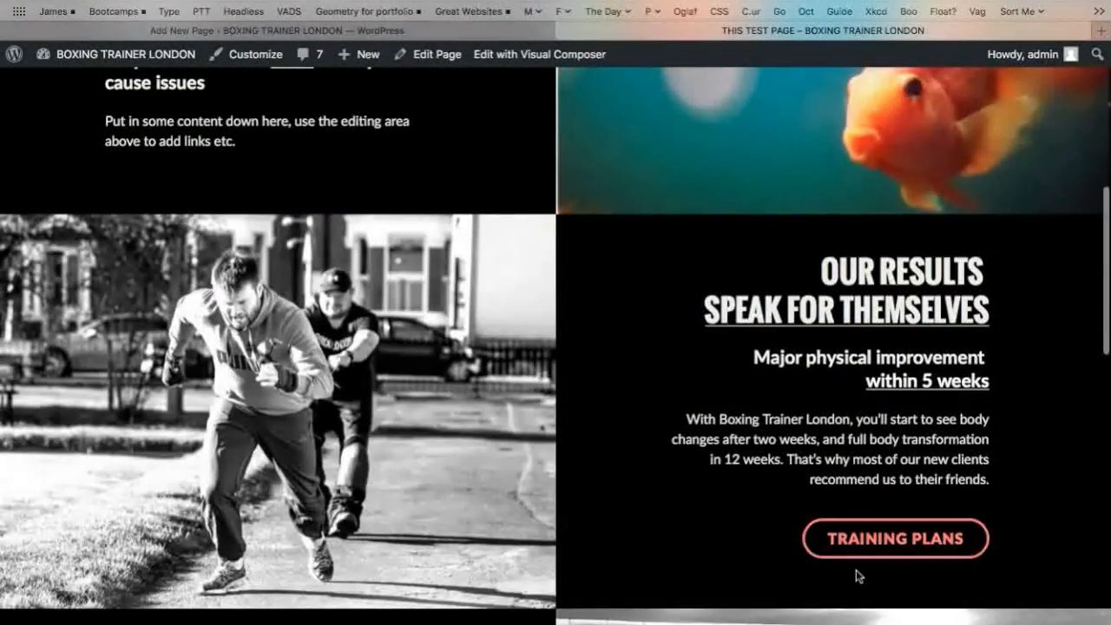
scroll(608, 464, "up", 2)
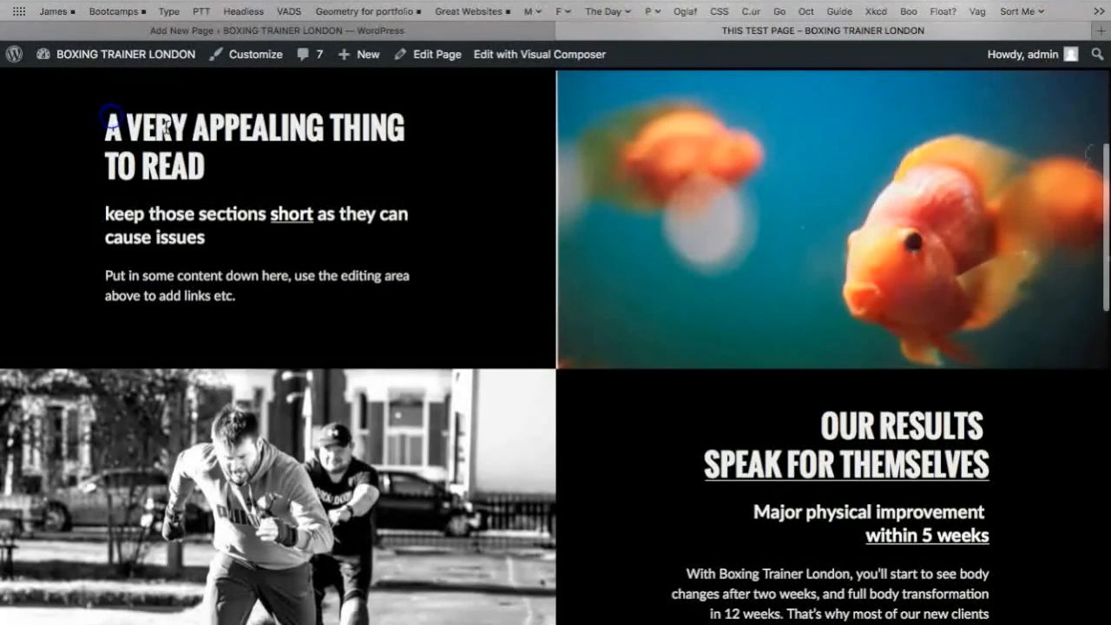
scroll(734, 347, "down", 3)
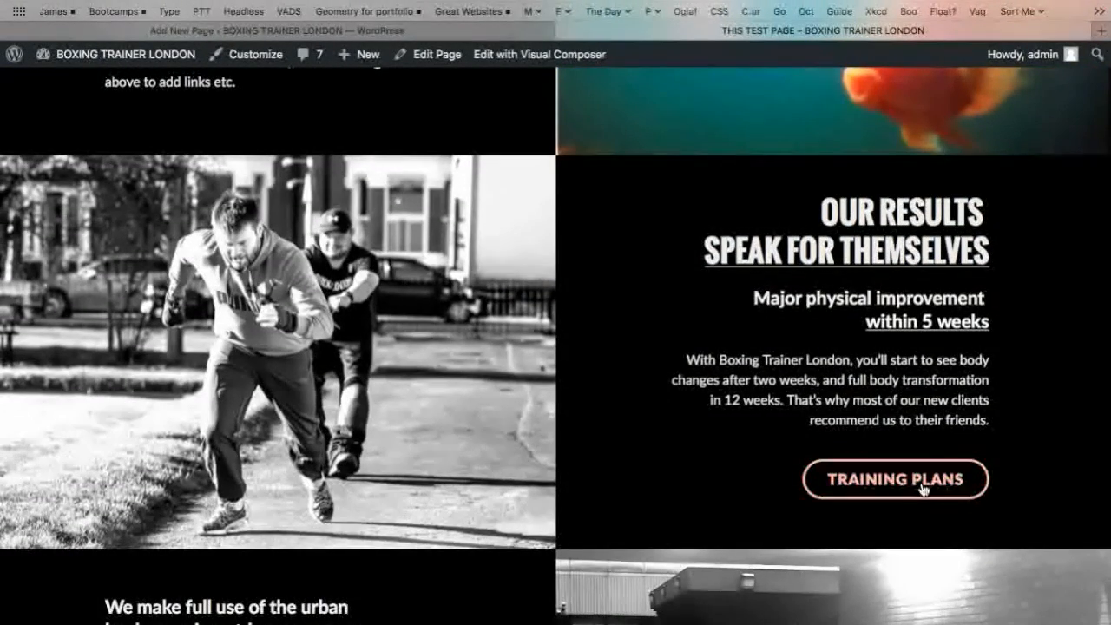
- Return to the page editor and duplicate the Button element below the "With Boxing Trainer London" text block
left_click(349, 31)
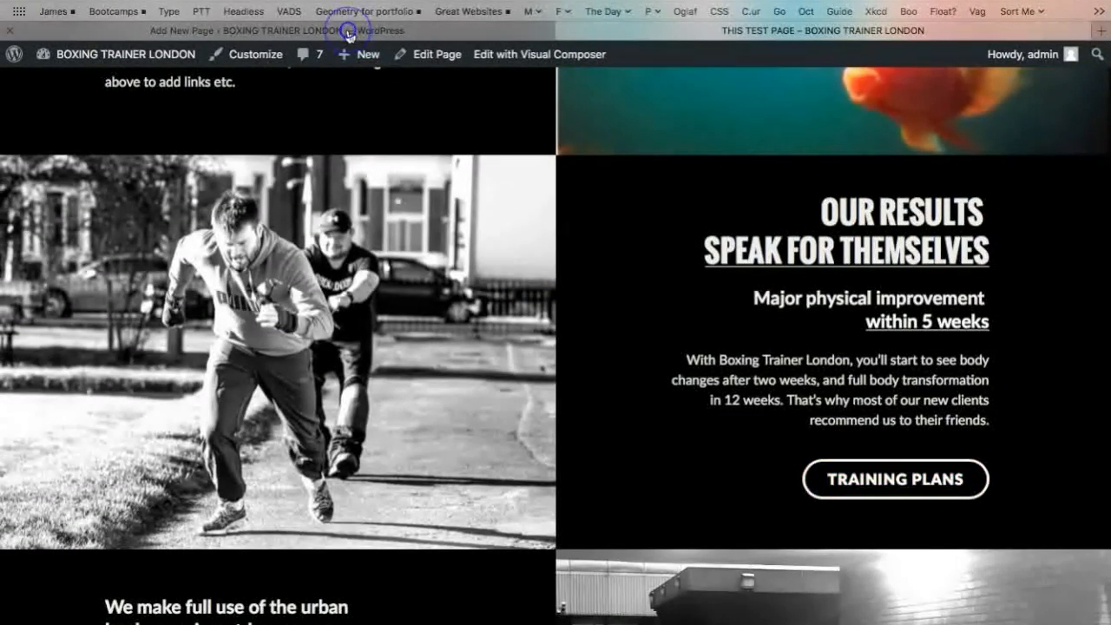
scroll(715, 391, "down", 3)
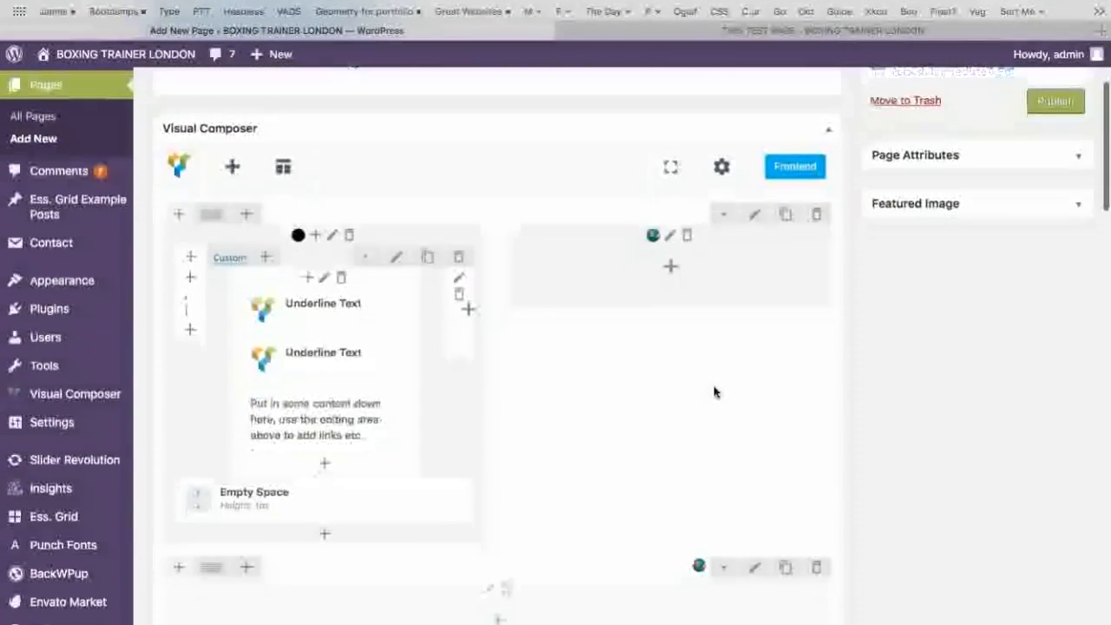
scroll(714, 391, "down", 5)
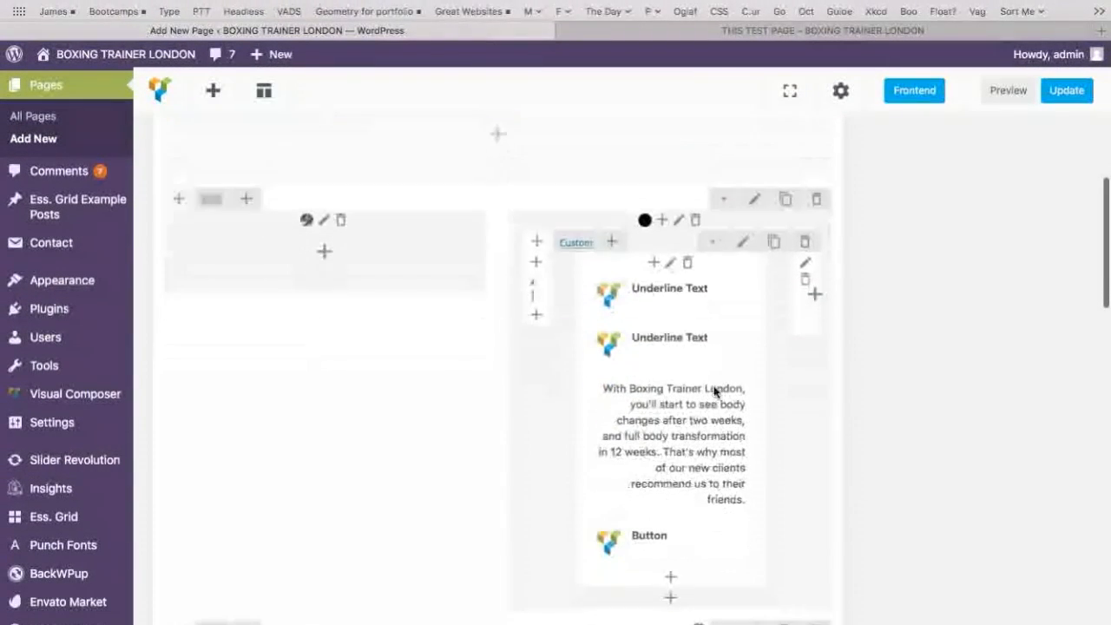
scroll(715, 390, "down", 1)
scroll(772, 388, "up", 1)
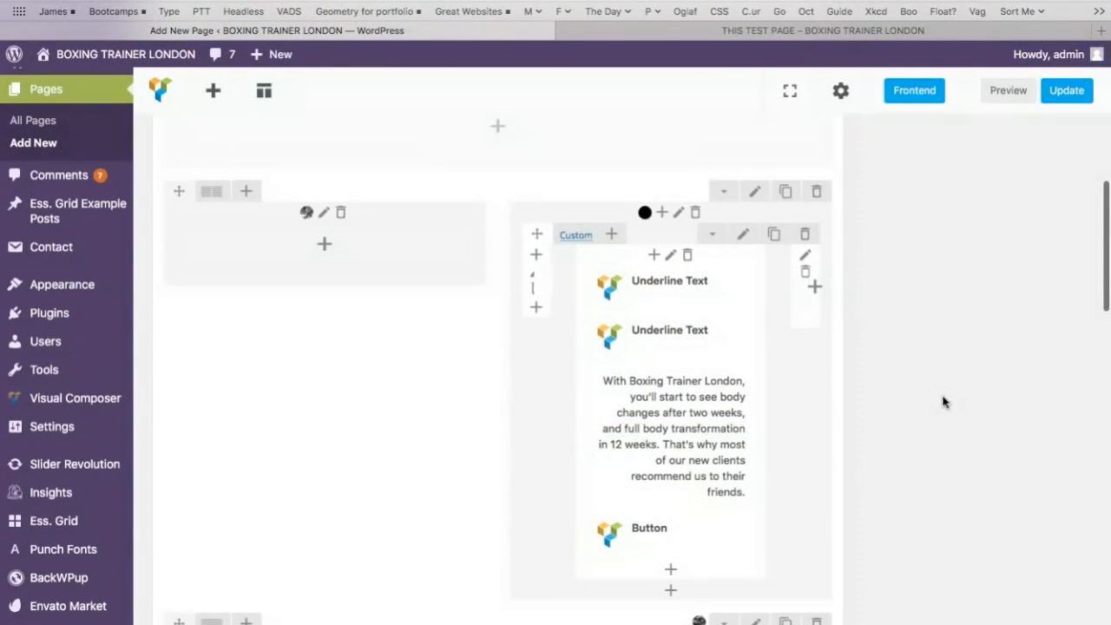
scroll(945, 402, "down", 2)
scroll(944, 402, "up", 1)
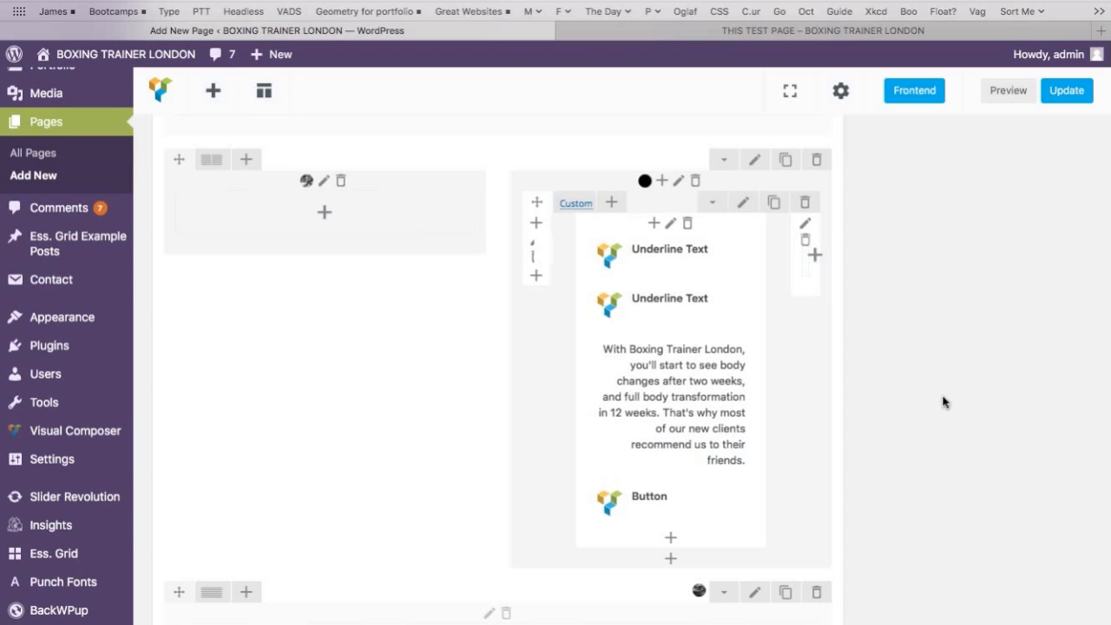
scroll(944, 402, "up", 1)
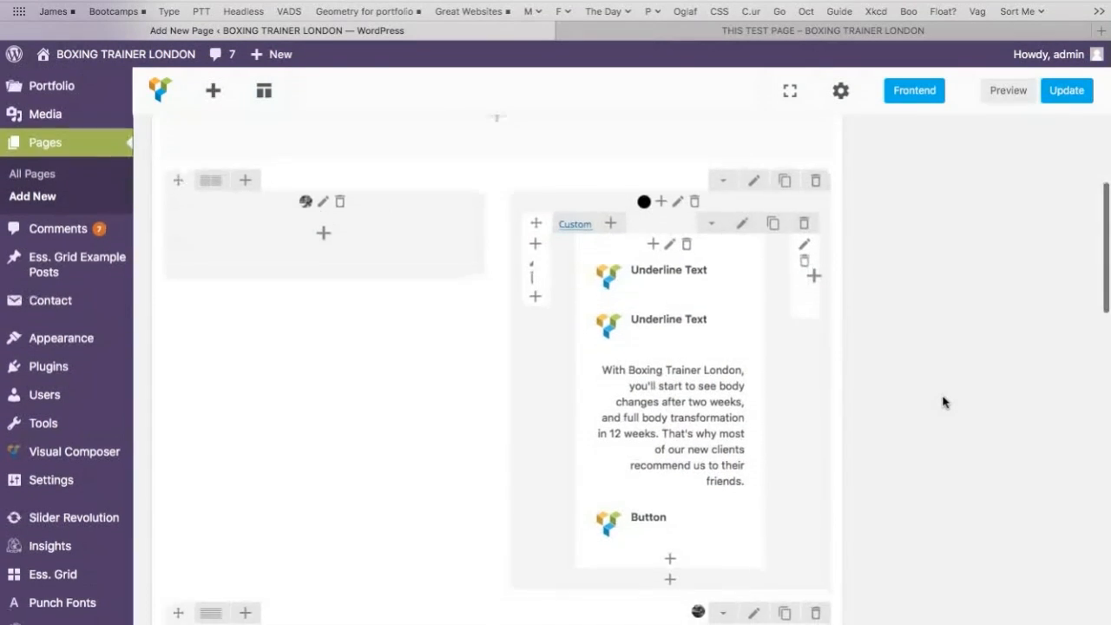
scroll(944, 402, "down", 2)
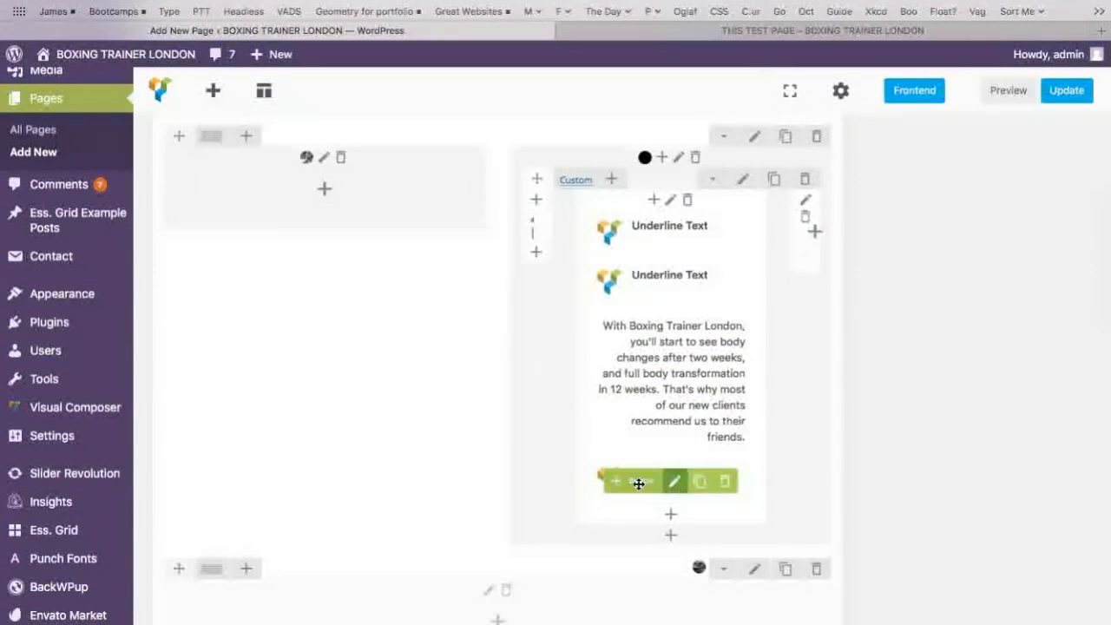
left_click(701, 482)
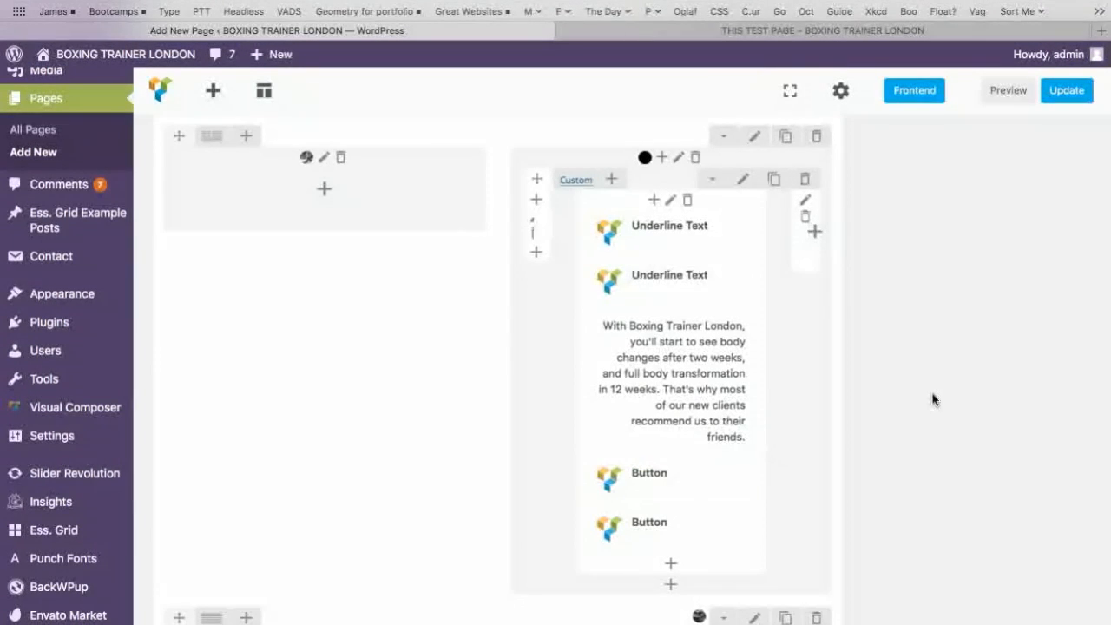
- Move one of the two Button elements into the first row's text column, below the "Put in some content down here" block
scroll(934, 399, "up", 2)
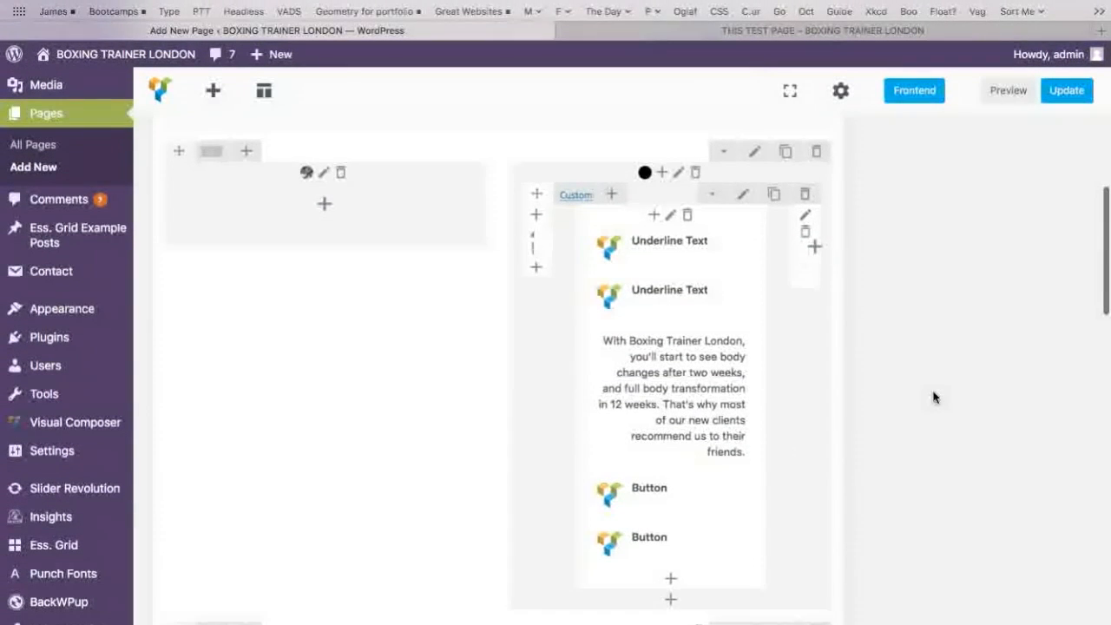
mouse_move(642, 496)
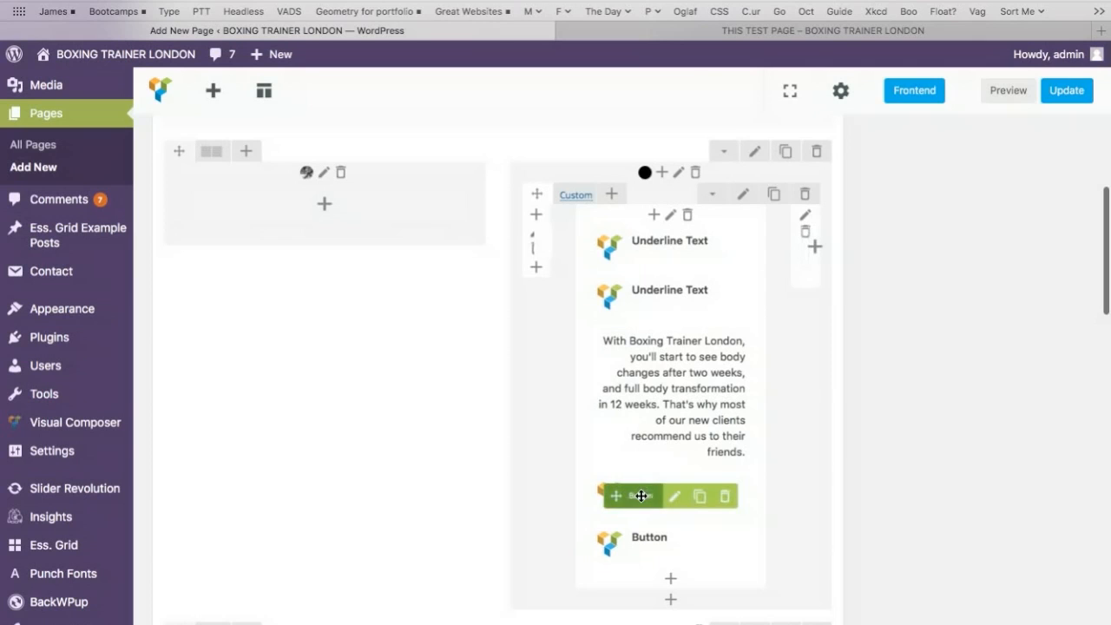
left_click_drag(639, 496, 328, 277)
scroll(421, 357, "up", 4)
scroll(420, 358, "up", 4)
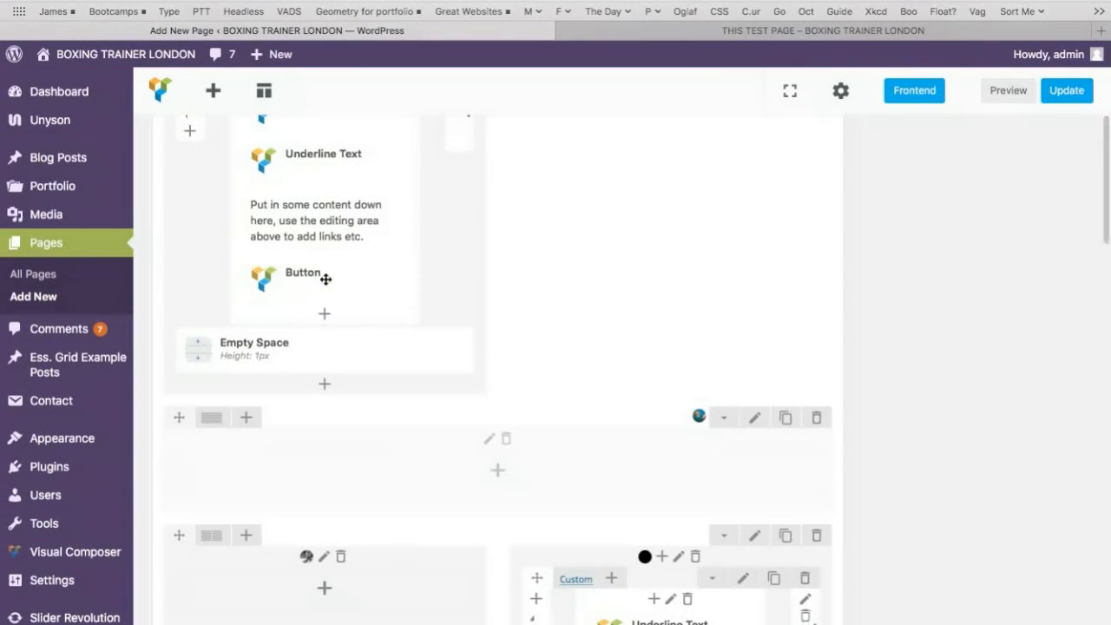
- Try the moved button in the first row's empty image column and return it below the text block
mouse_move(261, 362)
left_click_drag(278, 364, 525, 387)
left_click(646, 154)
left_click(646, 154)
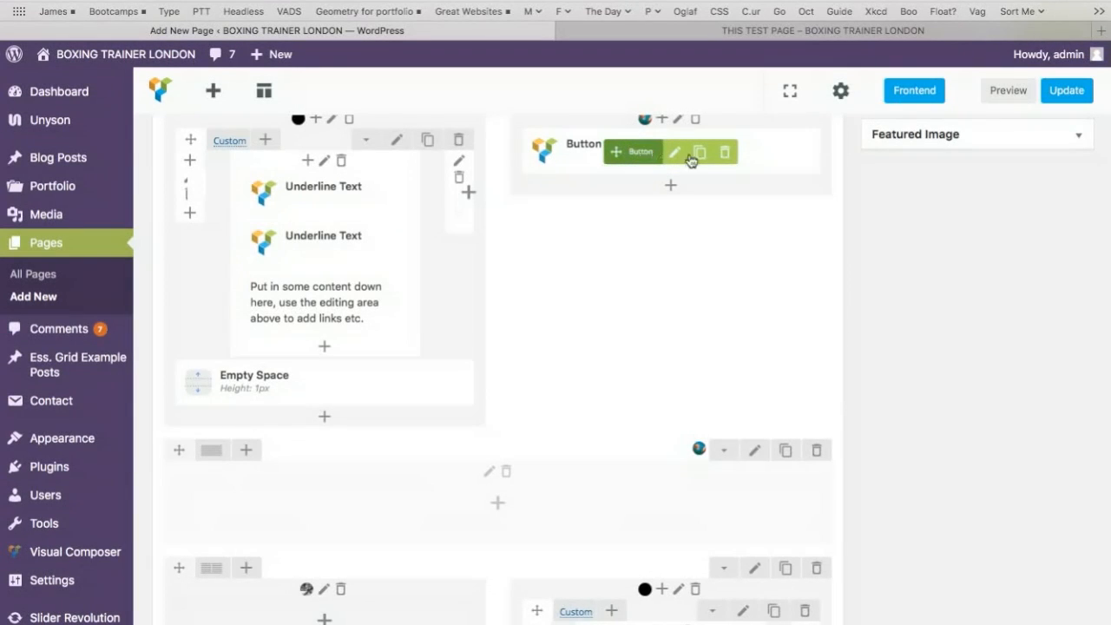
left_click_drag(633, 150, 318, 372)
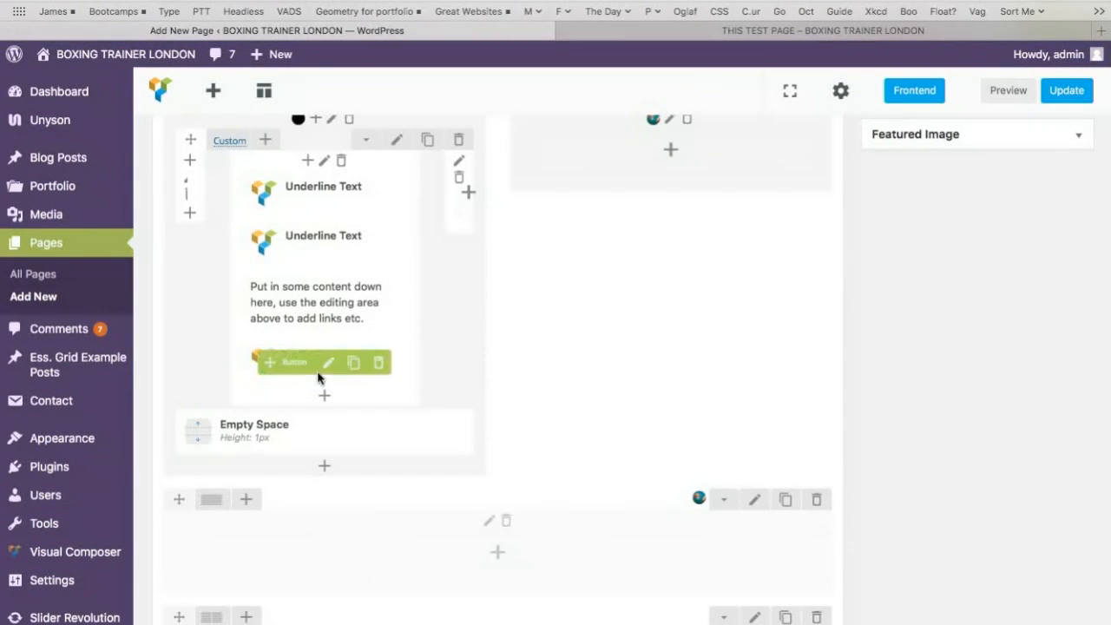
- Preview the page and compare the new button's placement with the Training Plans button in the results section
left_click(997, 92)
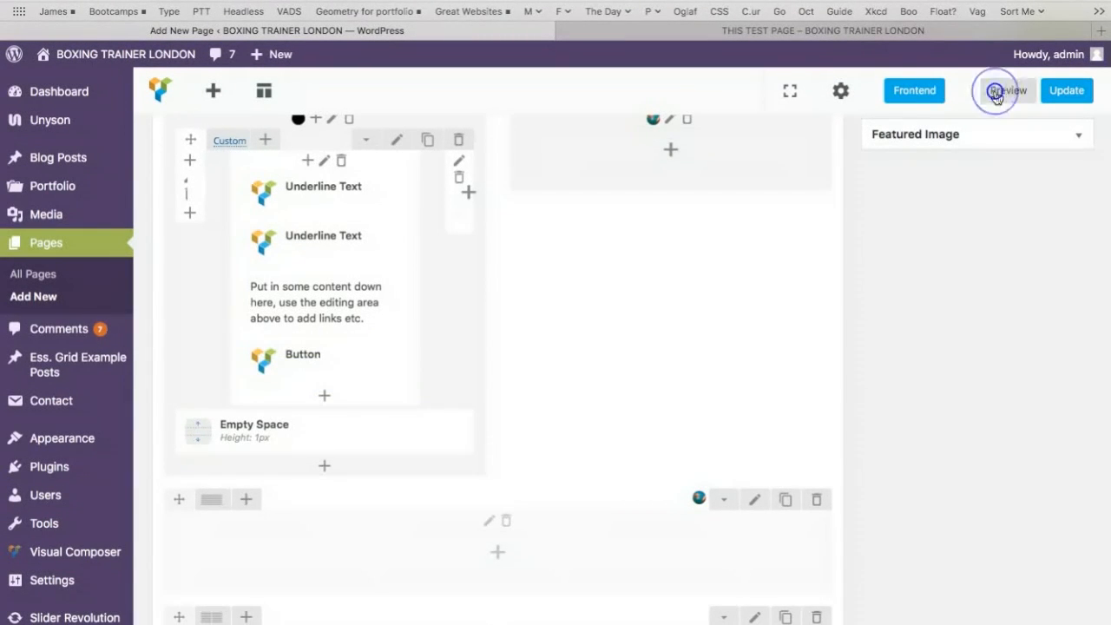
left_click(802, 33)
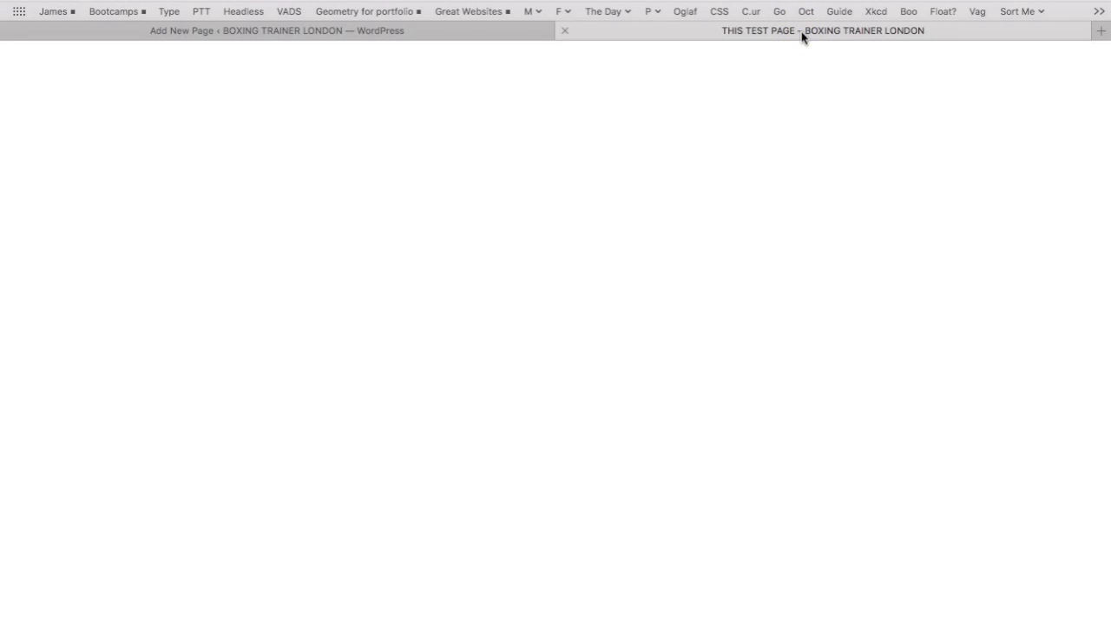
scroll(536, 226, "down", 5)
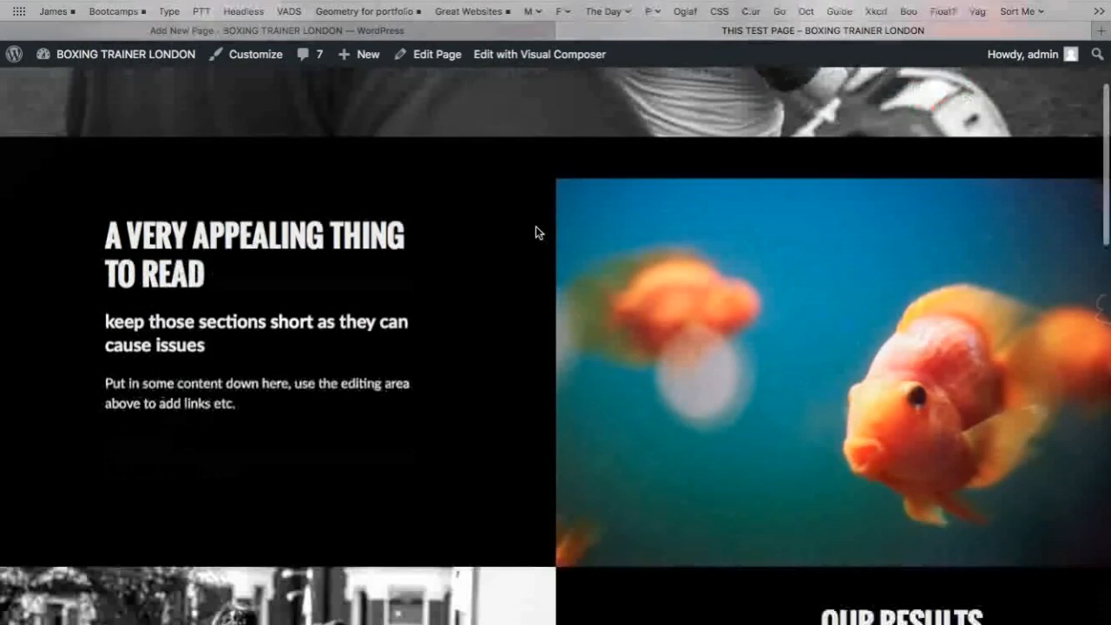
scroll(536, 228, "down", 1)
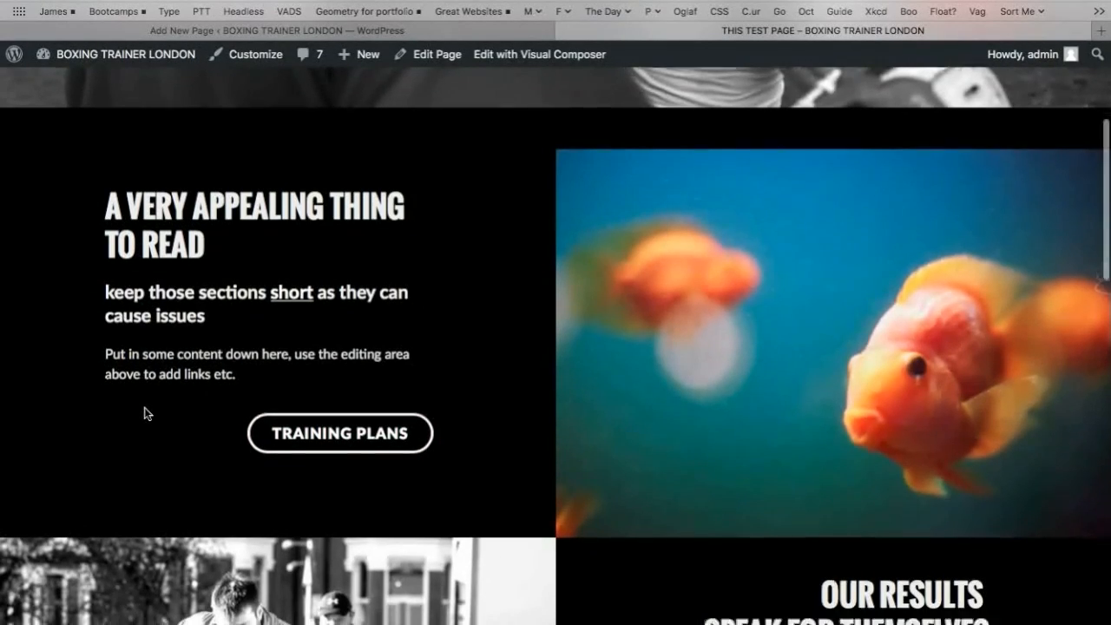
scroll(144, 413, "down", 5)
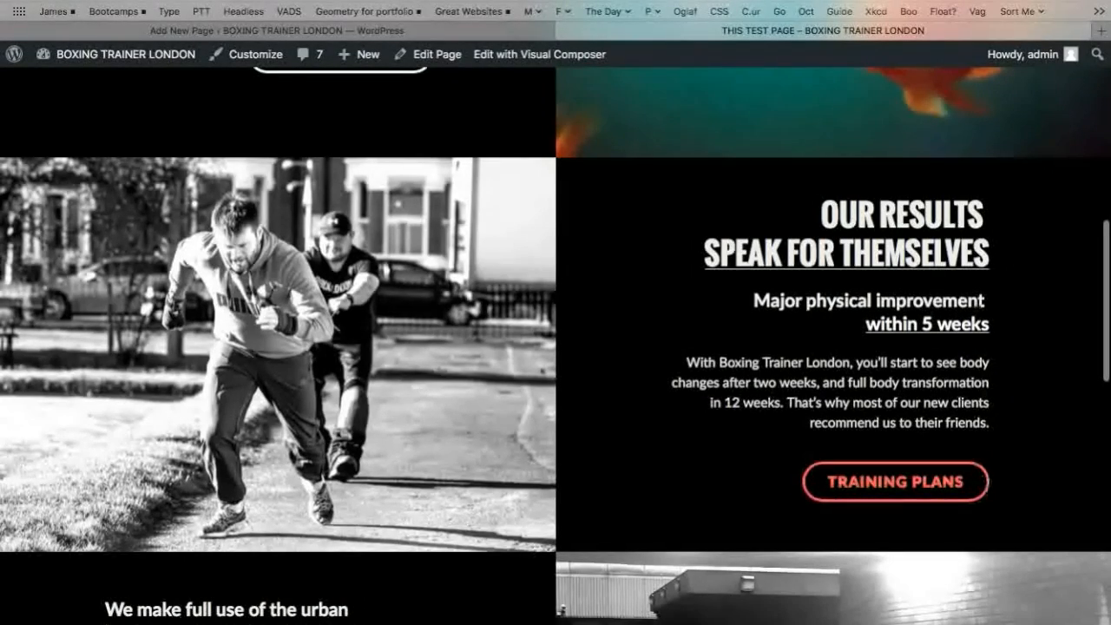
scroll(599, 402, "up", 4)
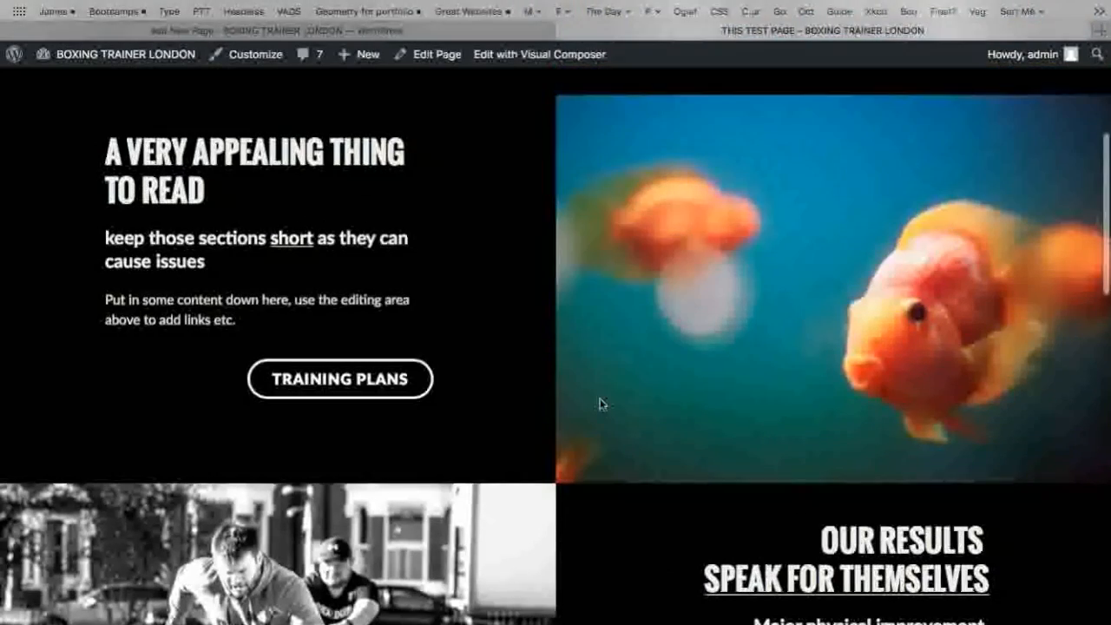
- Change the alignment of the first row's button in its general settings and save the changes
left_click(469, 30)
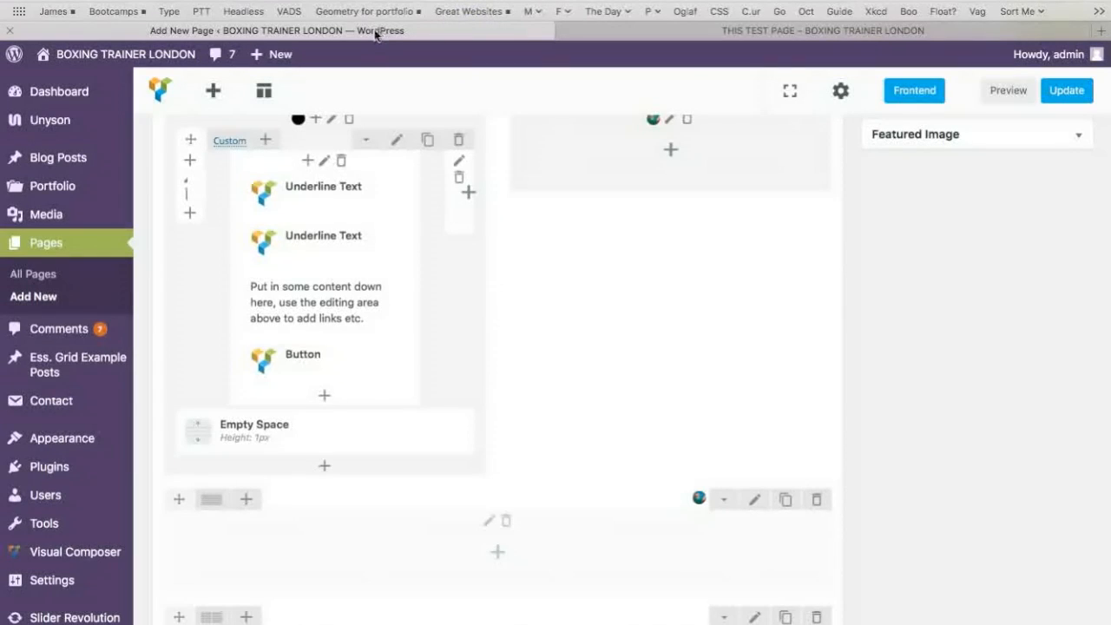
mouse_move(364, 369)
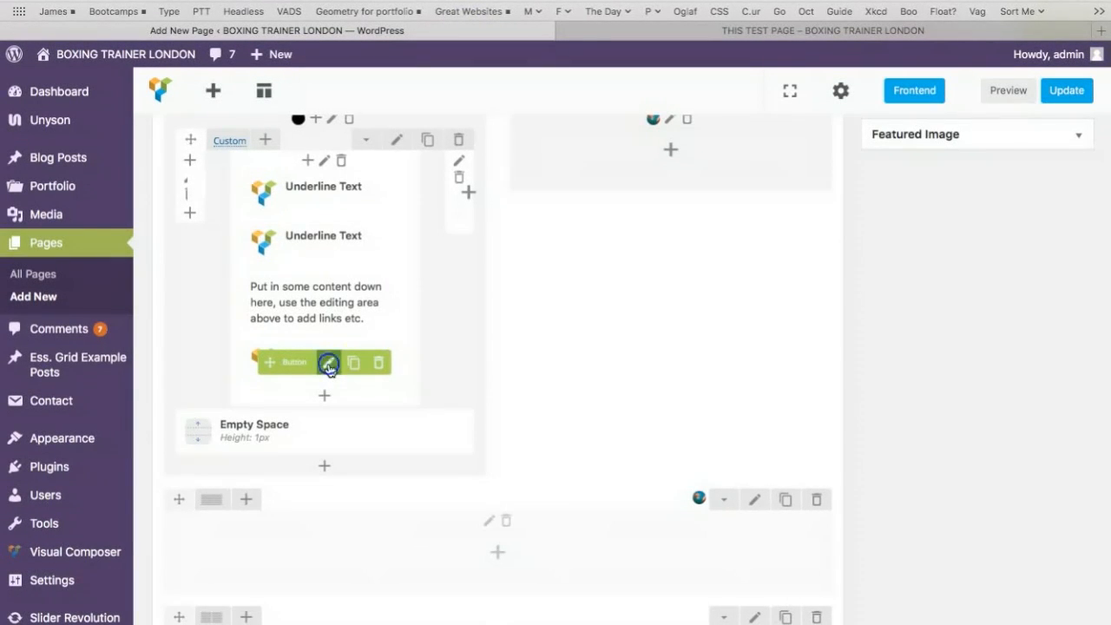
left_click(328, 364)
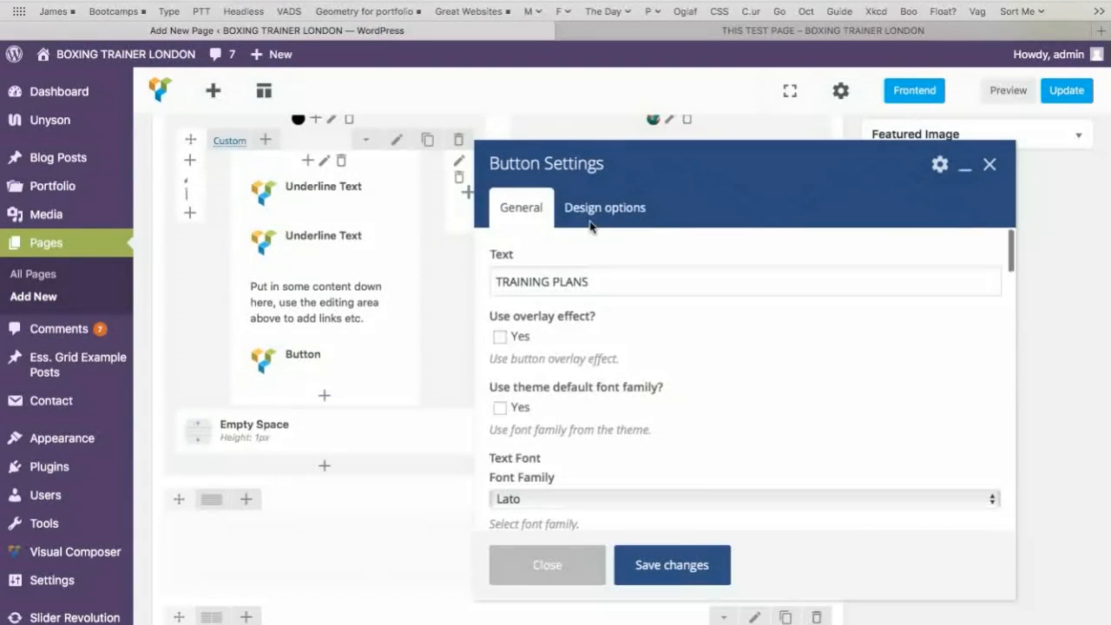
scroll(717, 391, "down", 5)
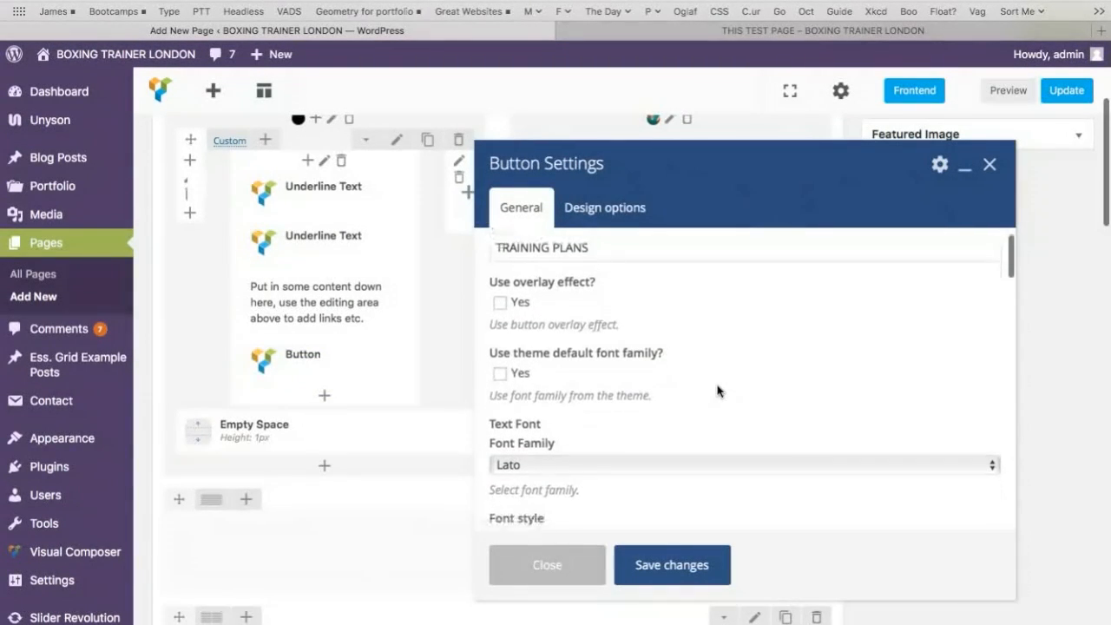
scroll(717, 391, "down", 7)
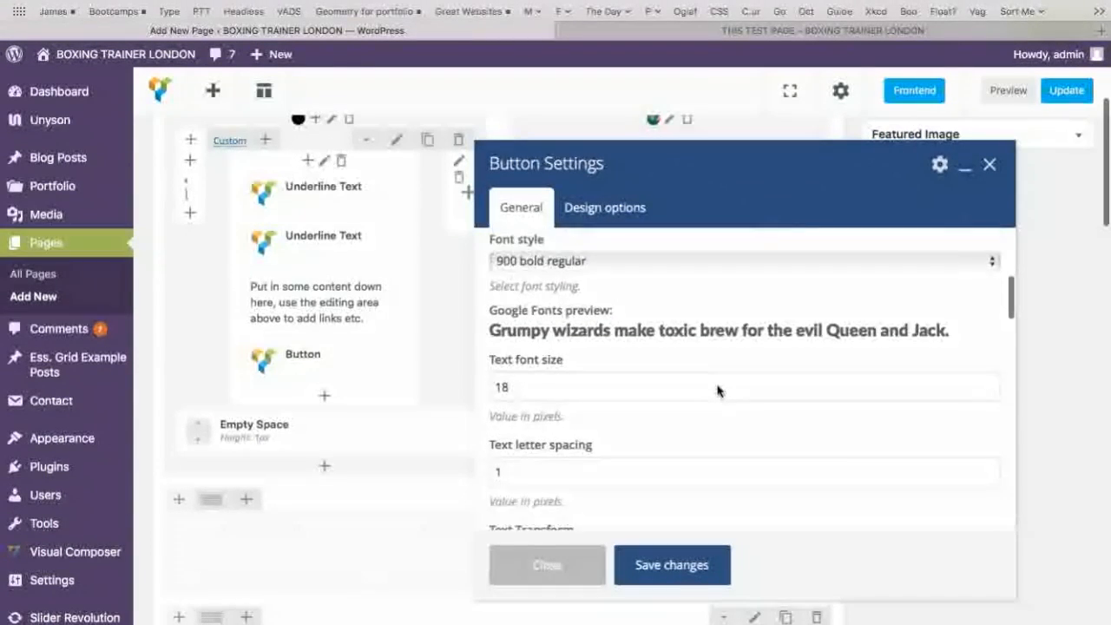
scroll(717, 390, "down", 8)
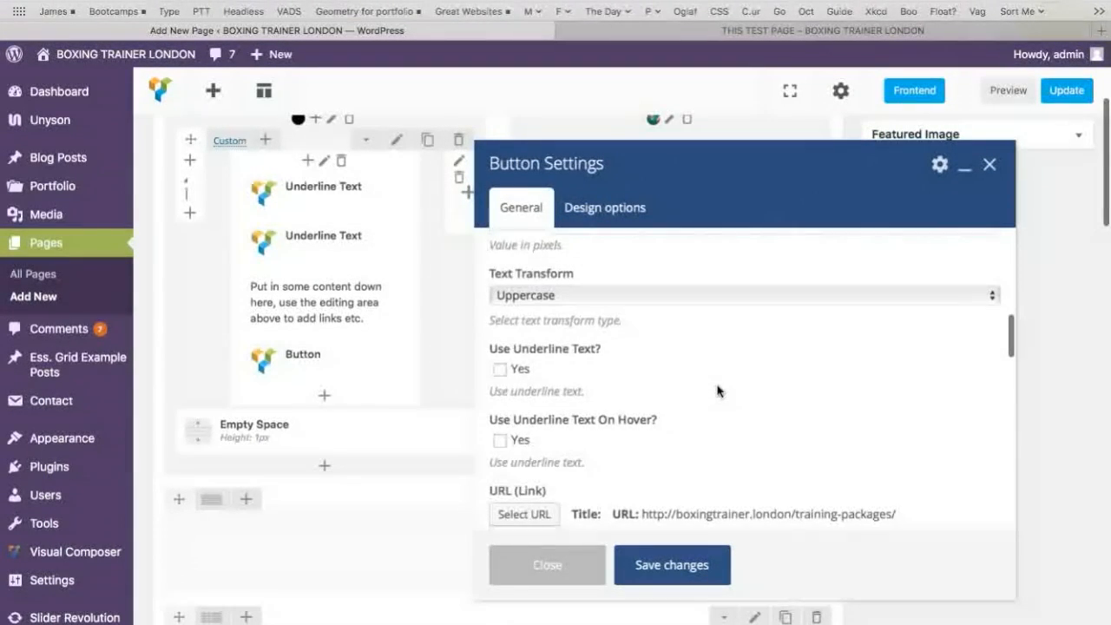
scroll(717, 390, "up", 10)
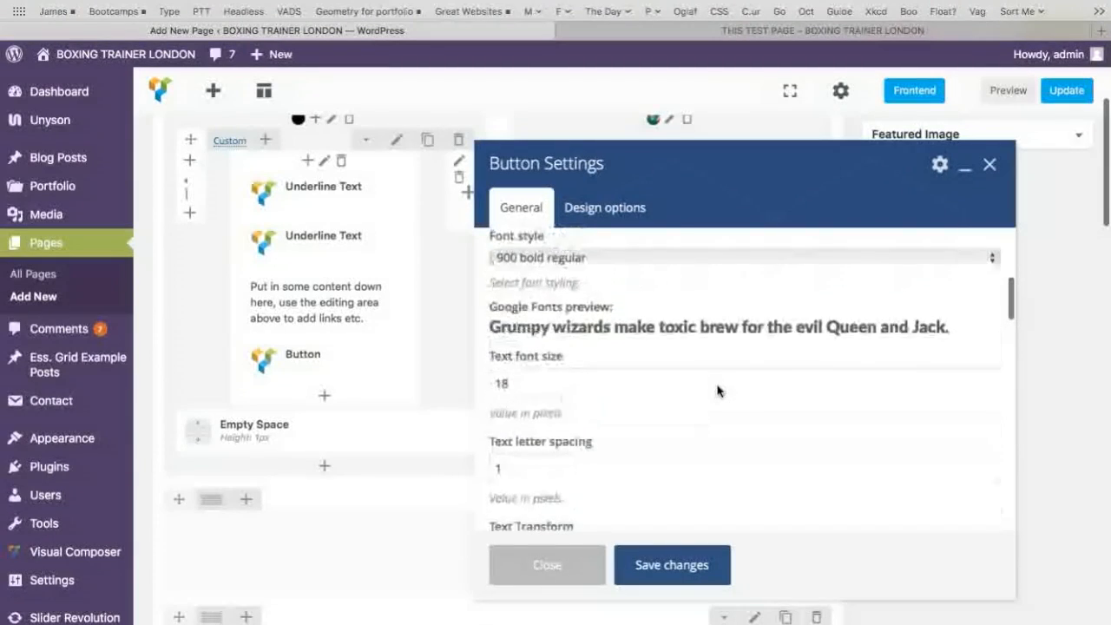
scroll(717, 386, "down", 9)
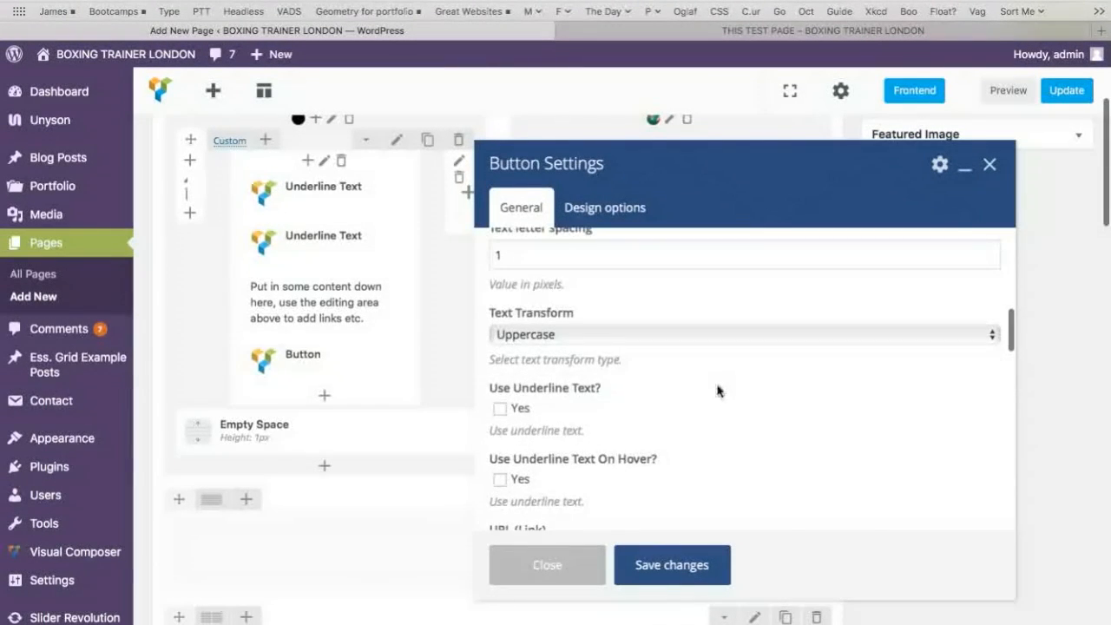
scroll(717, 391, "down", 5)
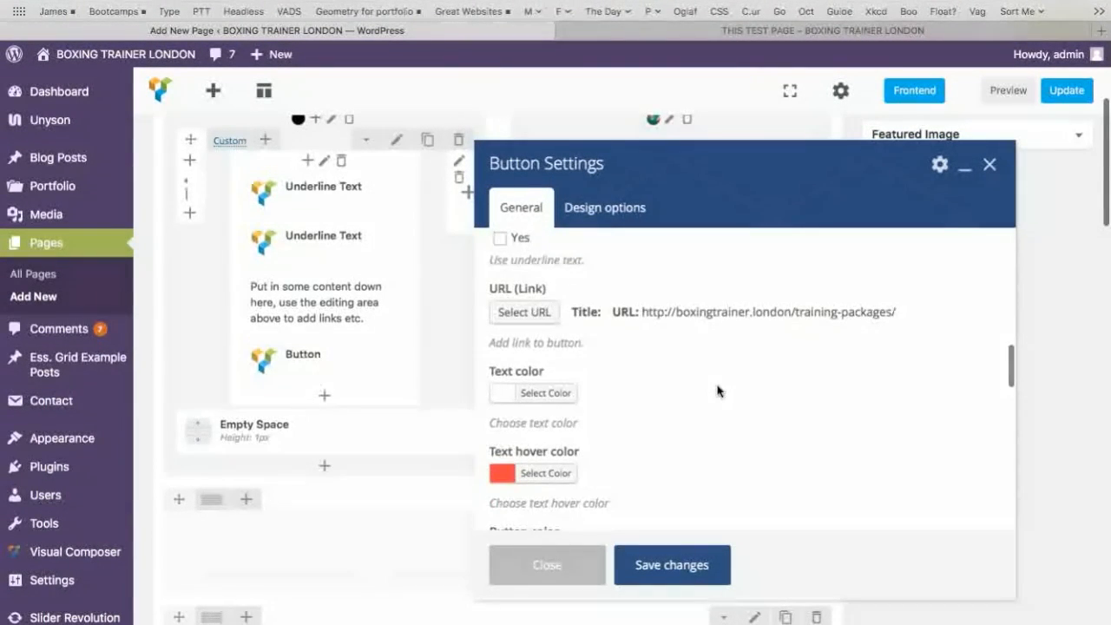
scroll(717, 391, "down", 5)
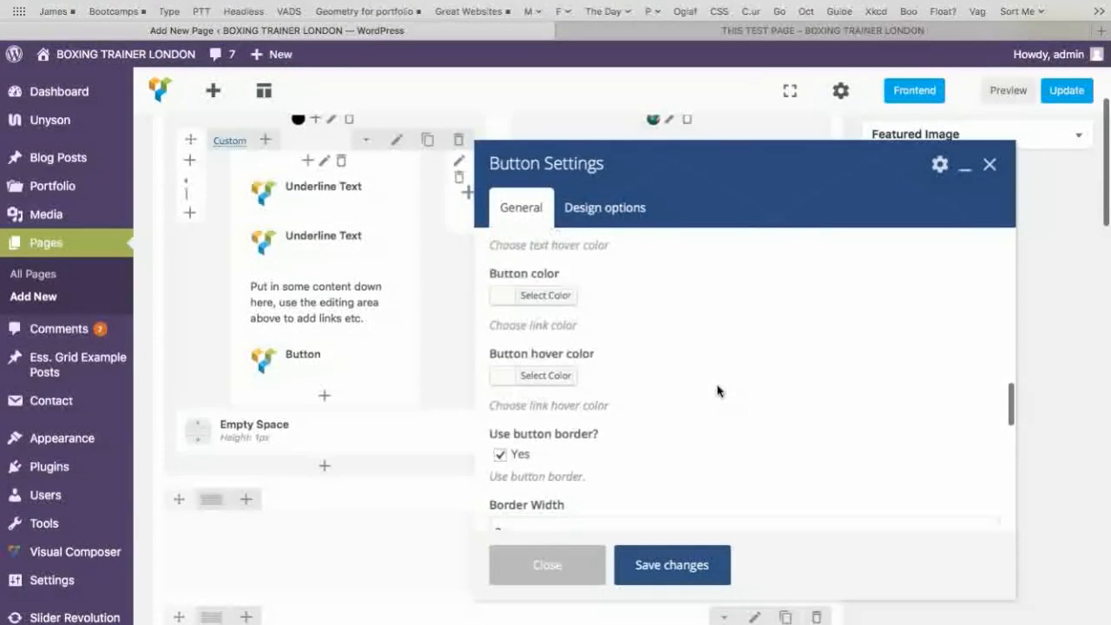
scroll(717, 390, "down", 5)
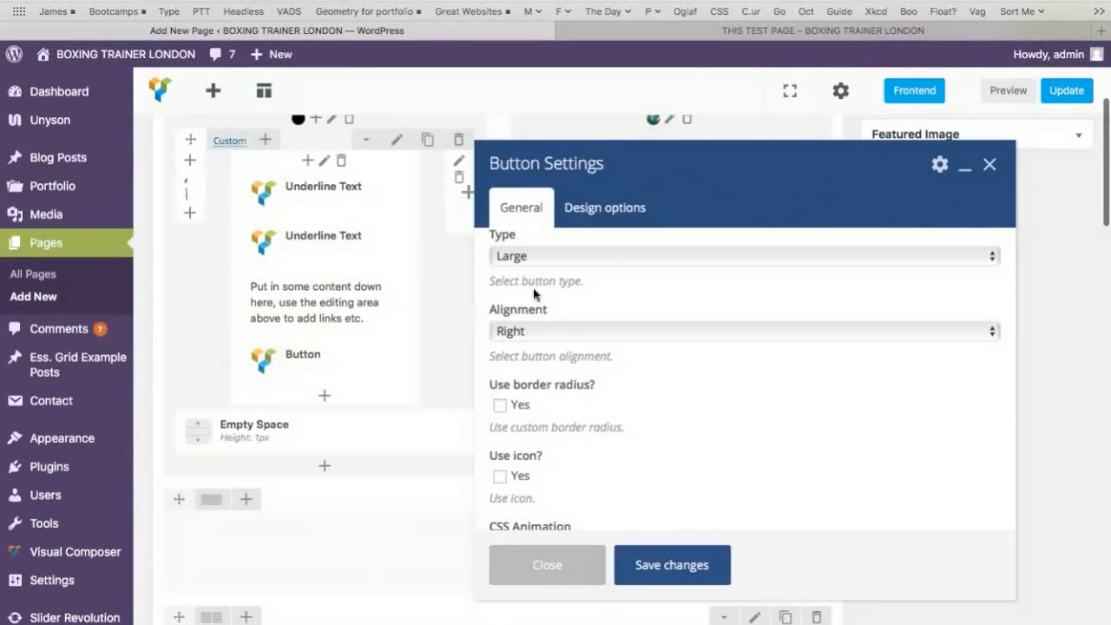
left_click(601, 331)
left_click(589, 321)
left_click(661, 583)
- Preview the page and check how the first row's button is placed with its new alignment
left_click(1007, 91)
left_click(852, 33)
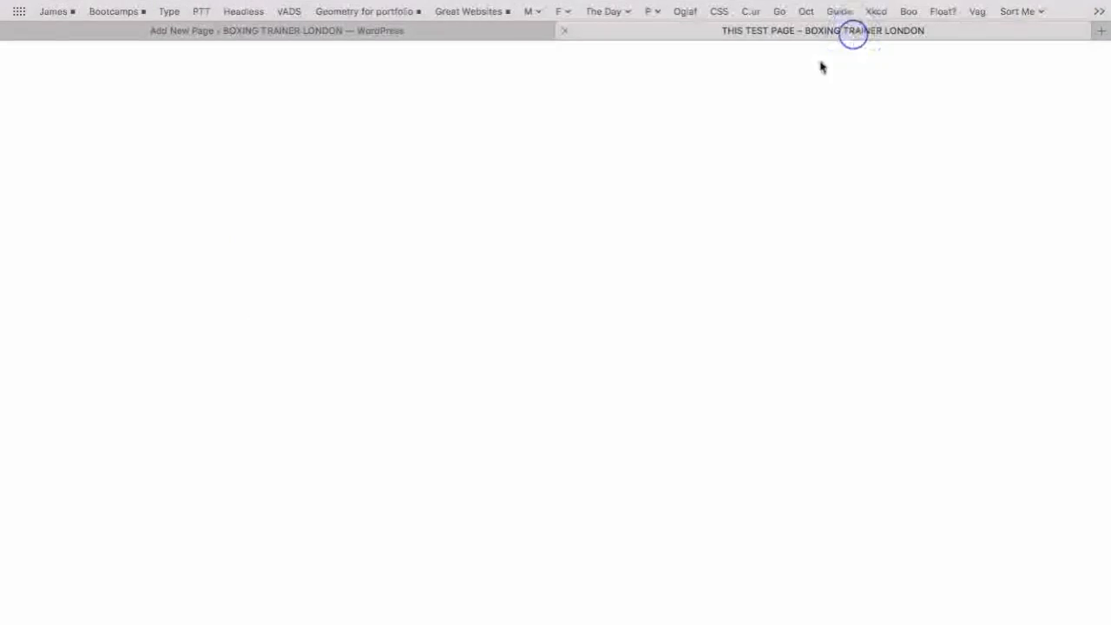
scroll(495, 356, "down", 5)
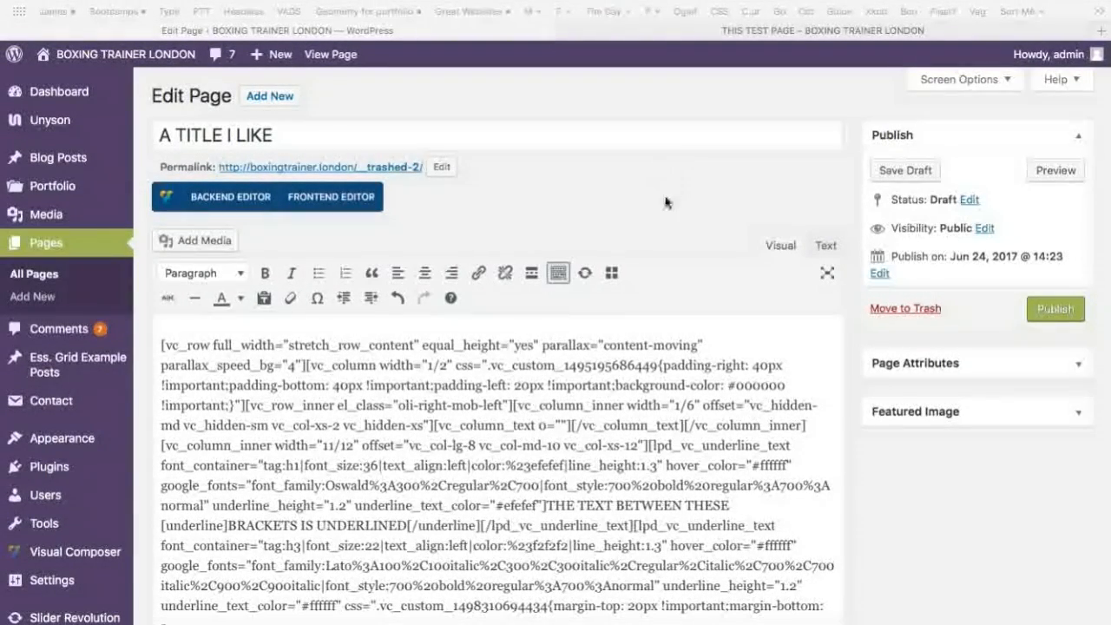
- Switch the "A TITLE I LIKE" page to the Visual Composer backend editor and bring its first row into view
left_click(222, 197)
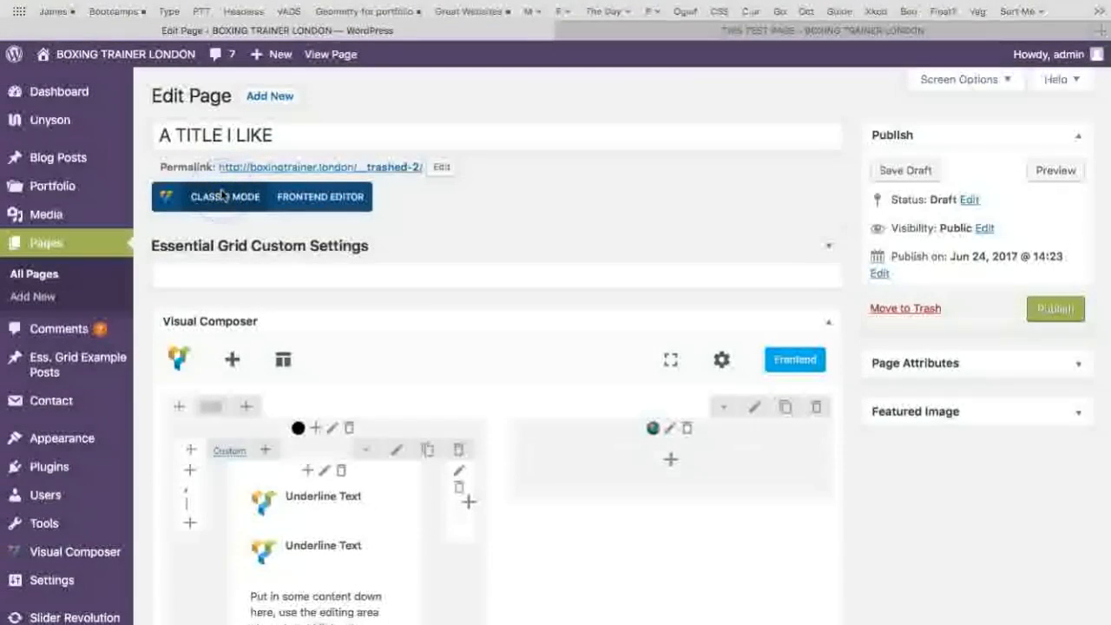
scroll(570, 187, "down", 3)
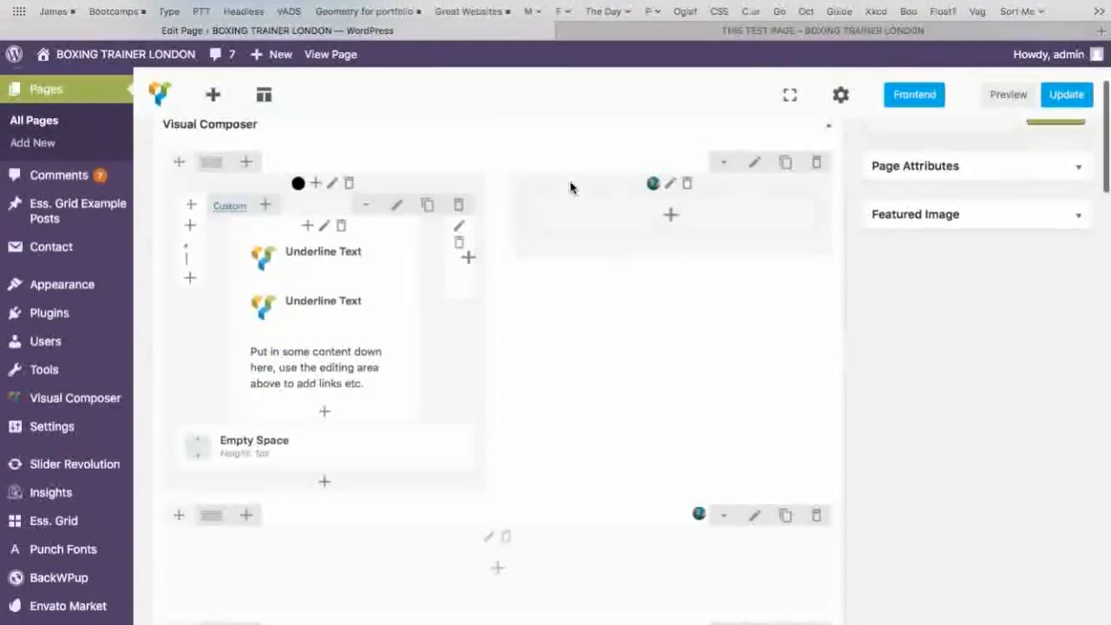
scroll(680, 218, "up", 1)
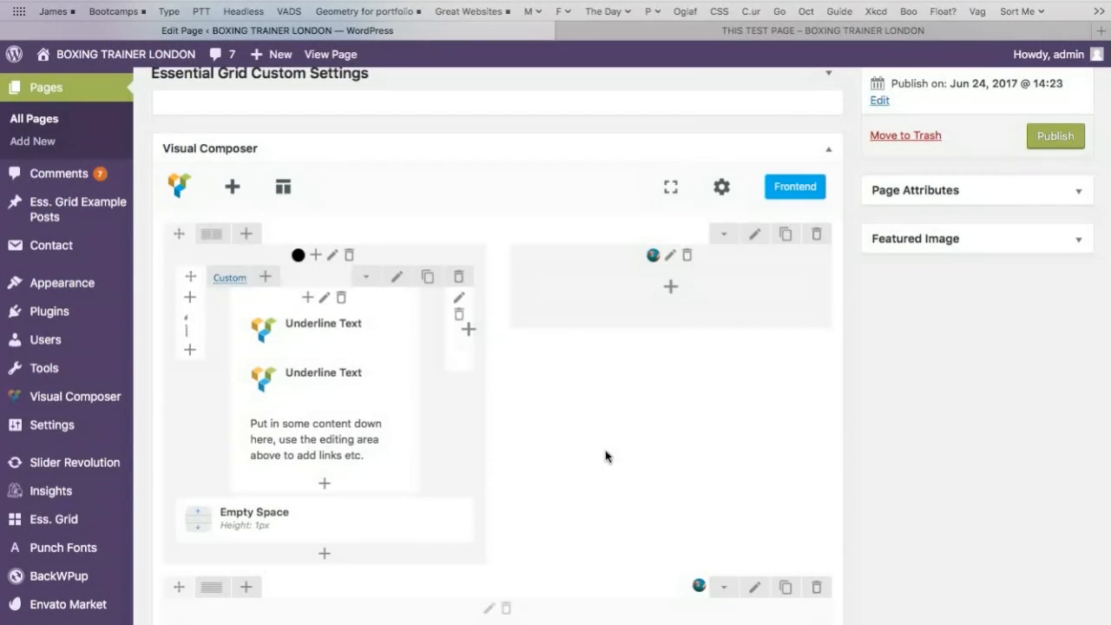
- Add a Pie Chart element to the first row's empty image column
left_click(664, 287)
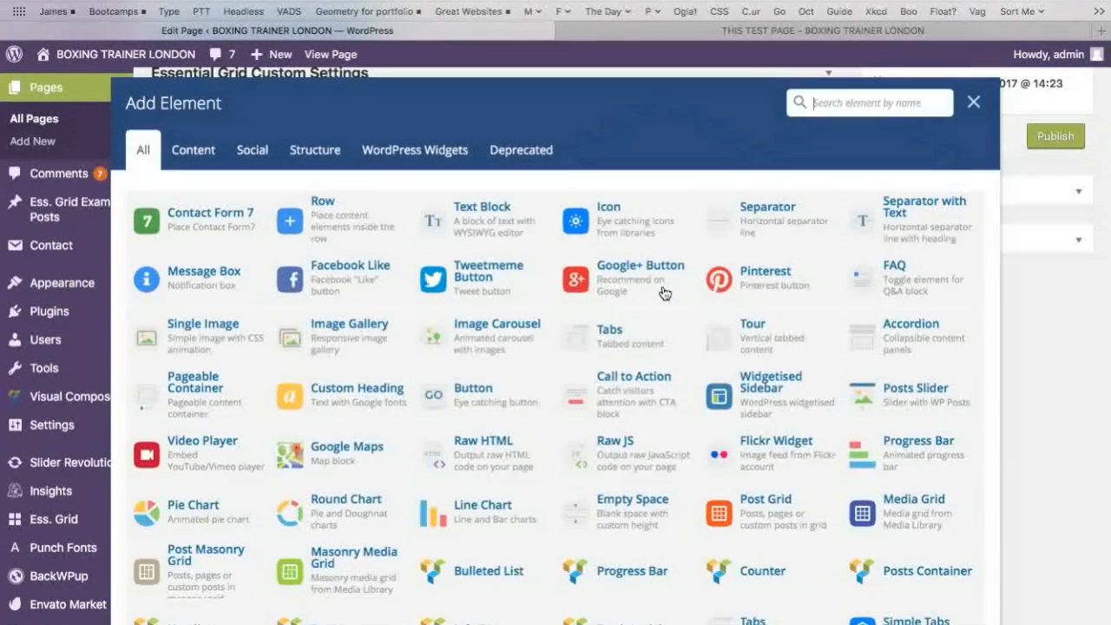
left_click(972, 105)
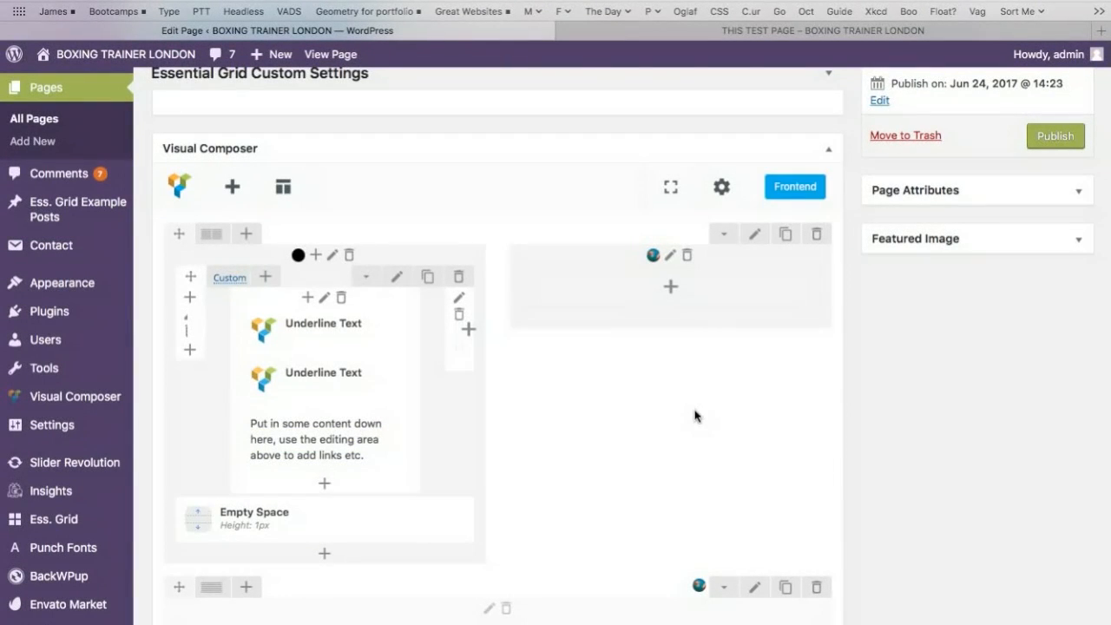
left_click(674, 289)
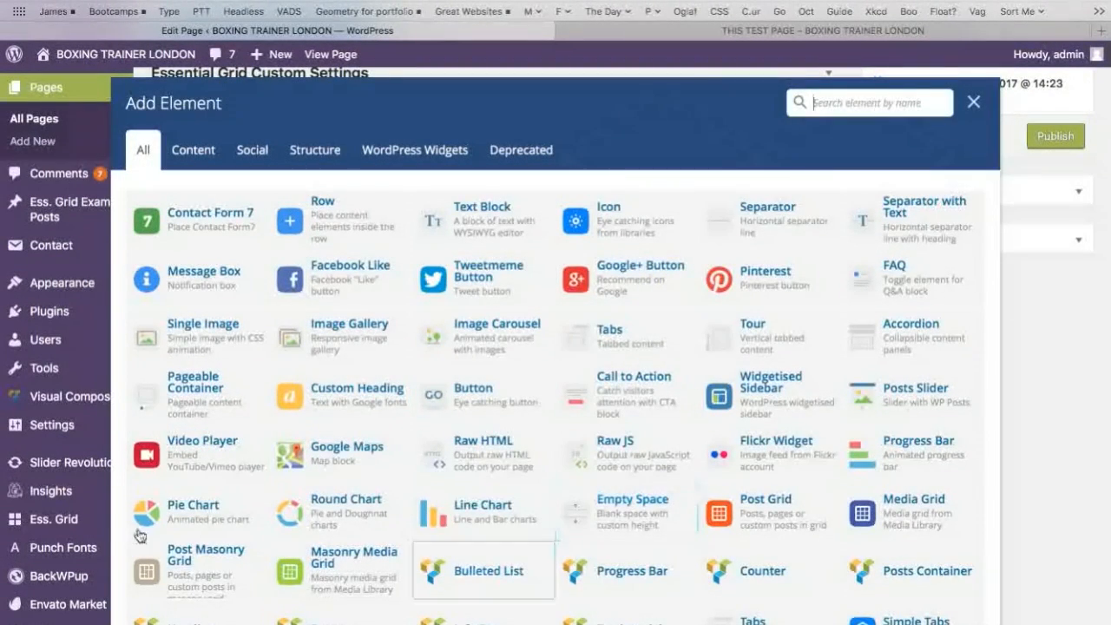
left_click(188, 508)
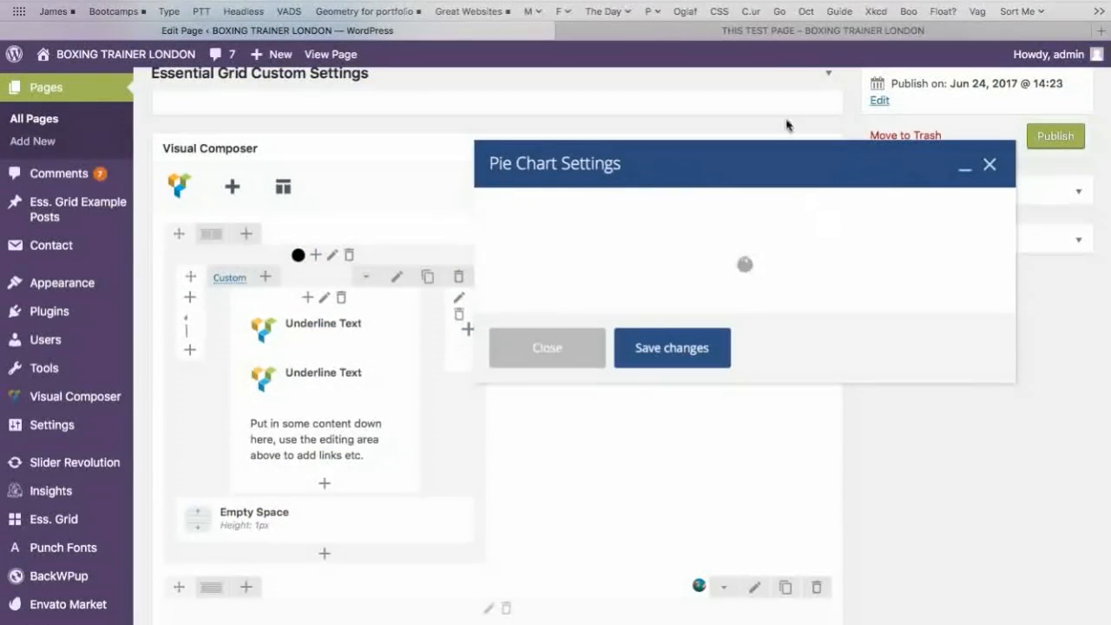
- Examine the pie charts on the test page and in the homepage's experience section as examples, and return to the page editor
left_click(742, 33)
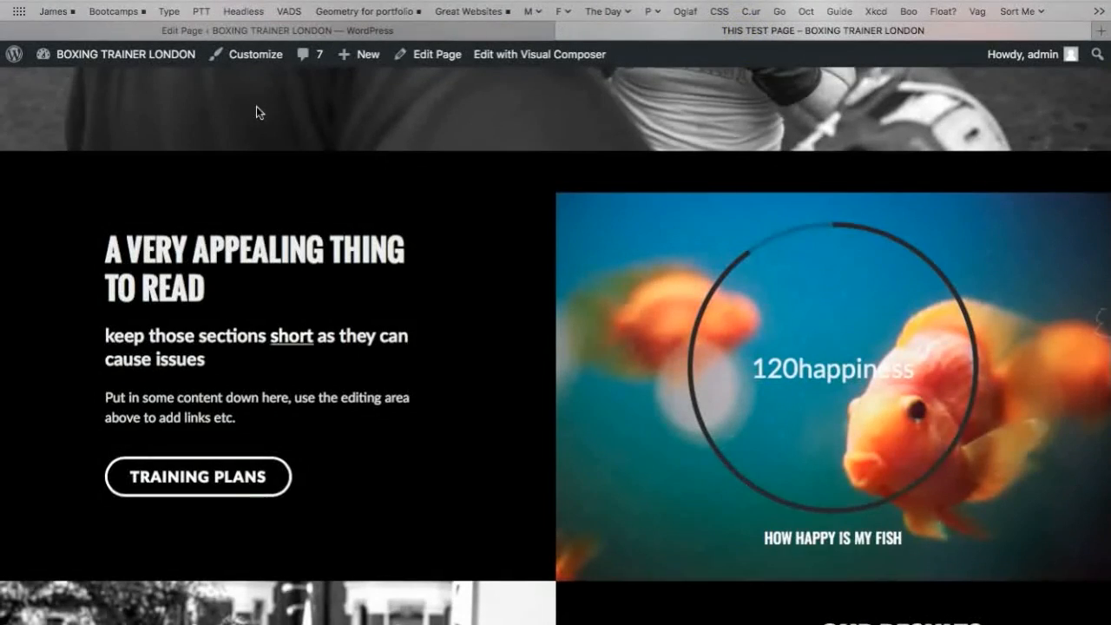
scroll(256, 106, "up", 3)
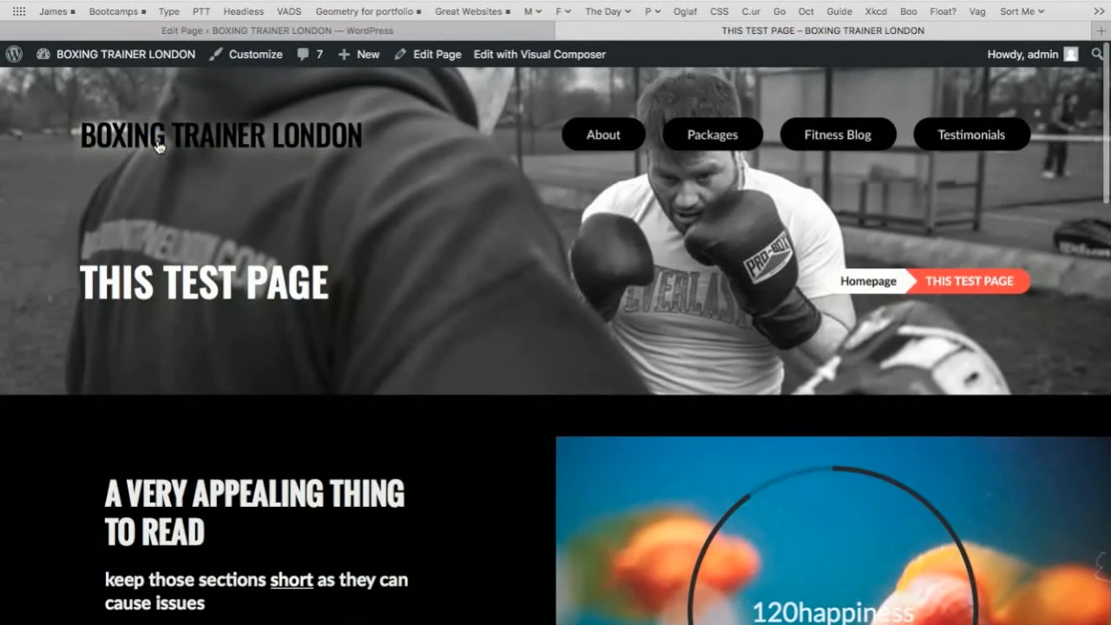
key("super+r")
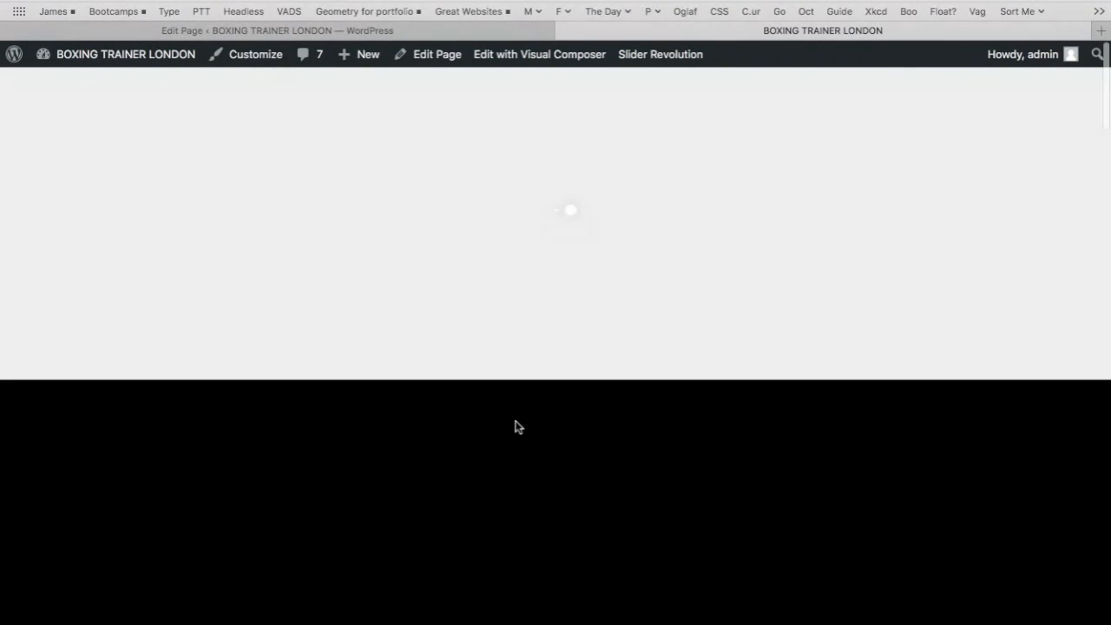
scroll(515, 426, "down", 5)
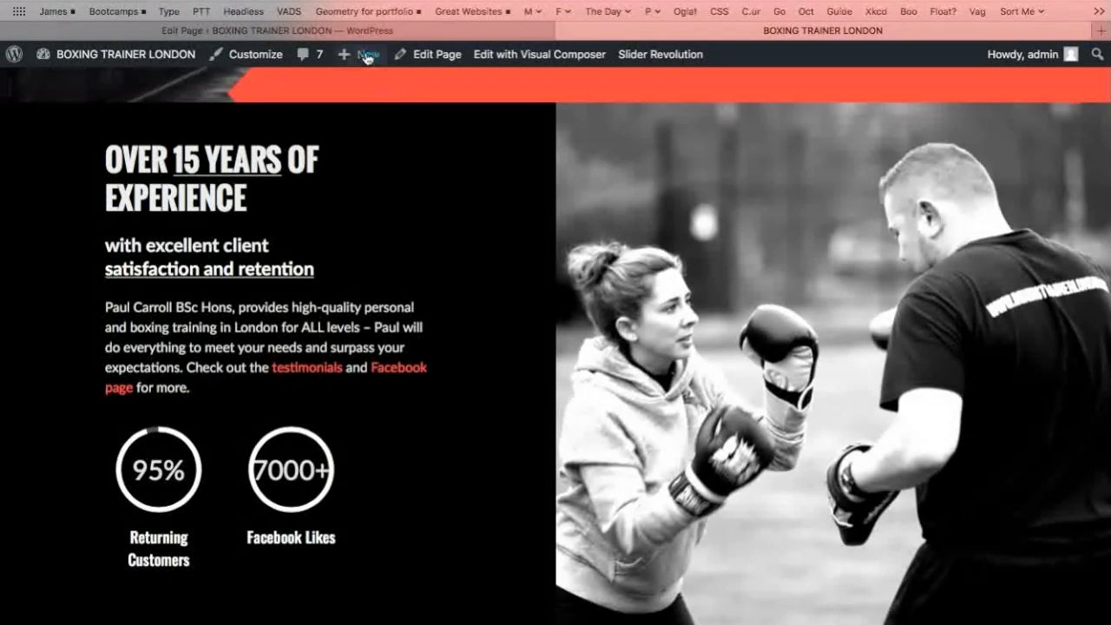
left_click(344, 31)
- Set the pie chart's widget title to "FISH HAPPINESS" and its value to 90
scroll(616, 273, "down", 2)
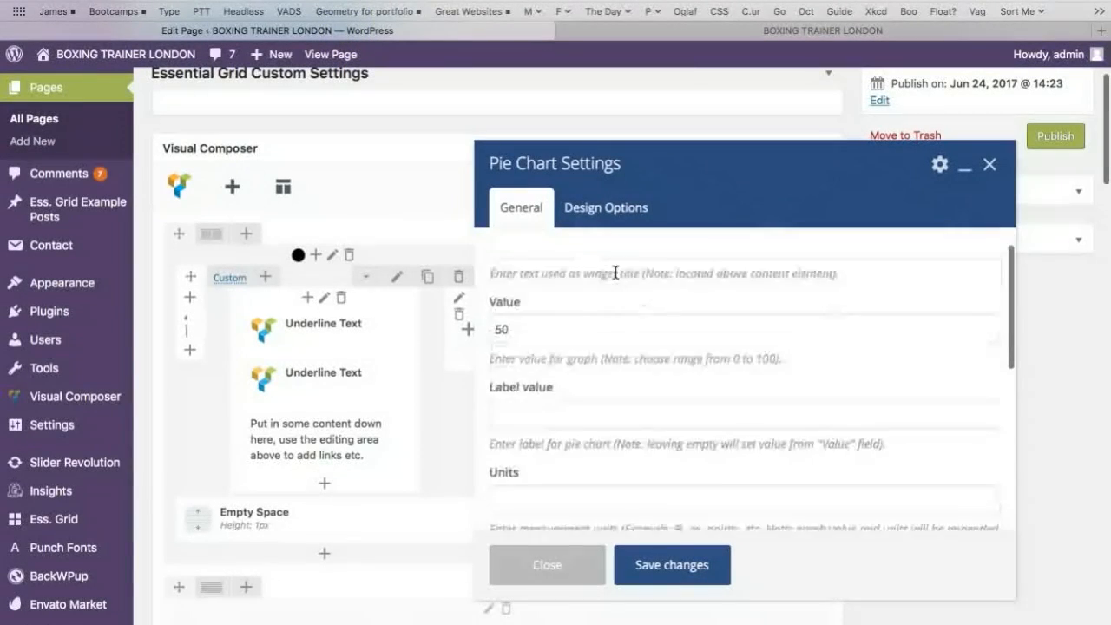
scroll(616, 272, "up", 2)
left_click(616, 273)
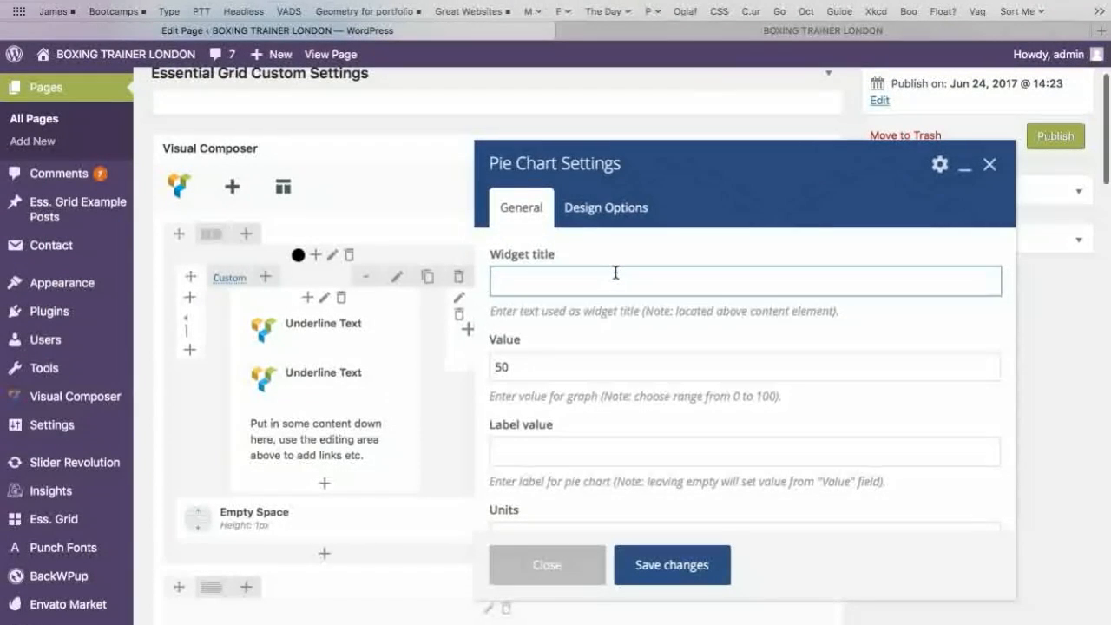
type("FISH HAPPINESS")
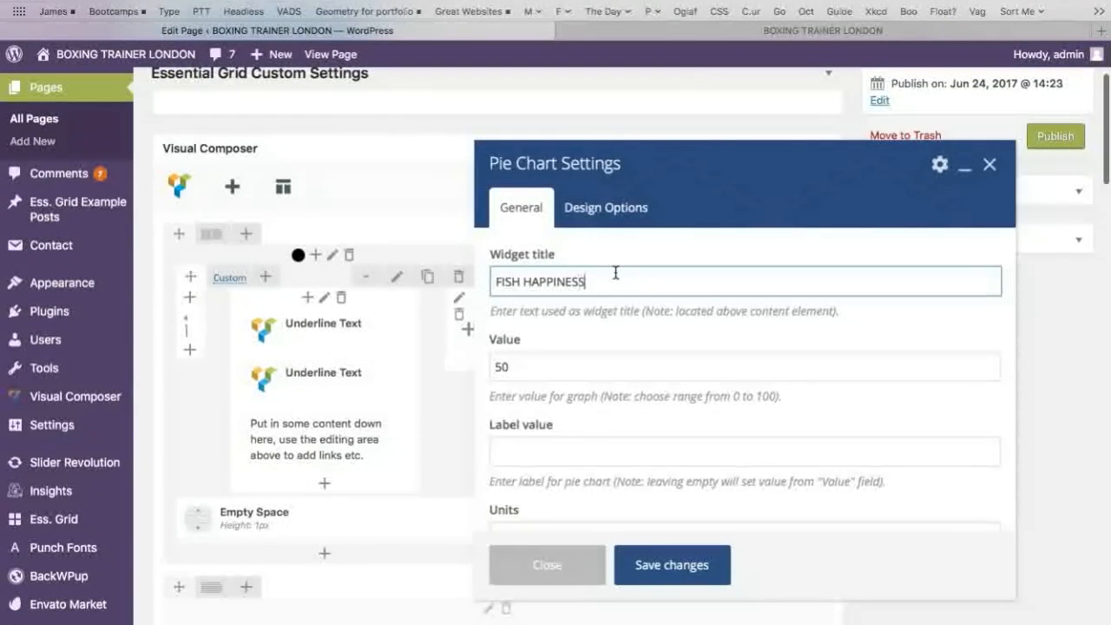
left_click(578, 367)
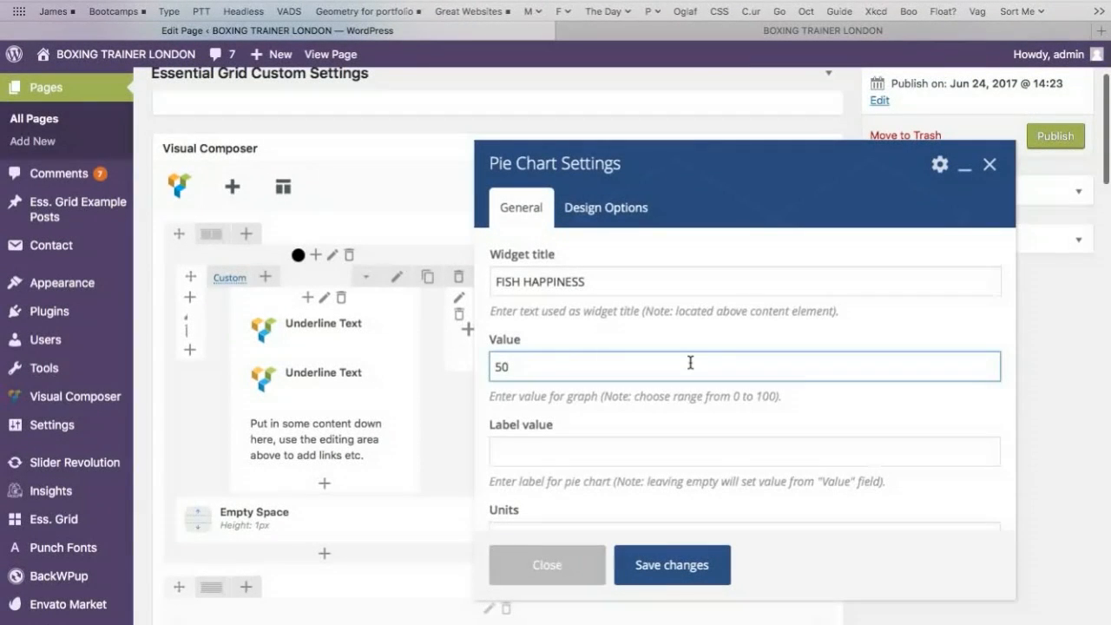
type("90")
- Set the pie chart's units to "happy" and save the element's settings
scroll(690, 364, "down", 3)
left_click(683, 391)
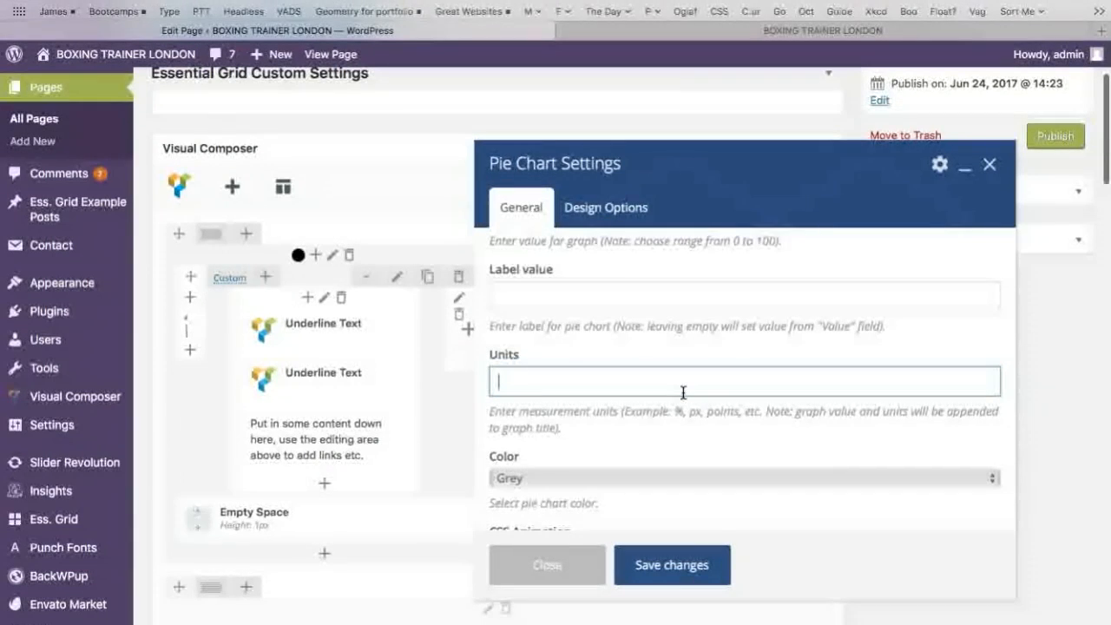
type("happy")
left_click(665, 433)
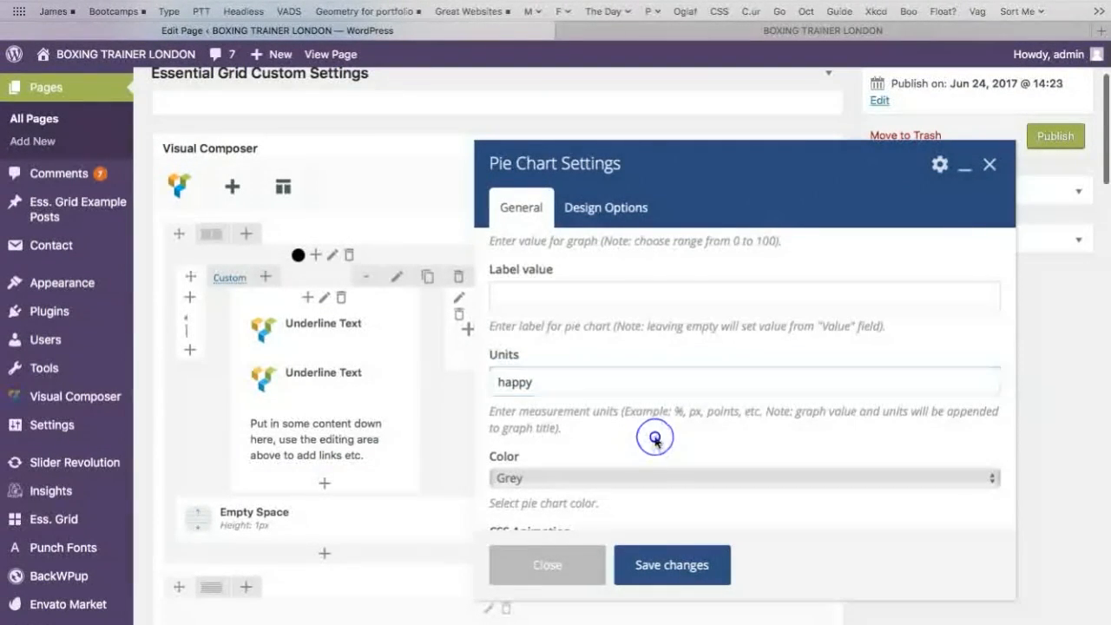
left_click(655, 555)
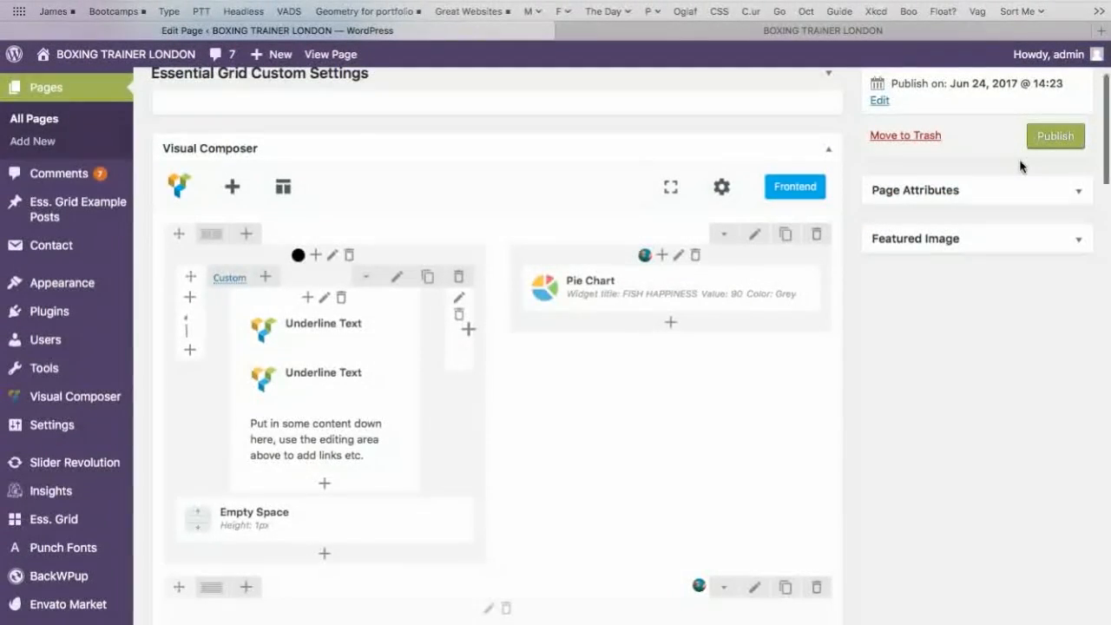
- Preview the page and check the size and colour of the pie chart over the fish image
scroll(1041, 148, "up", 3)
left_click(1041, 141)
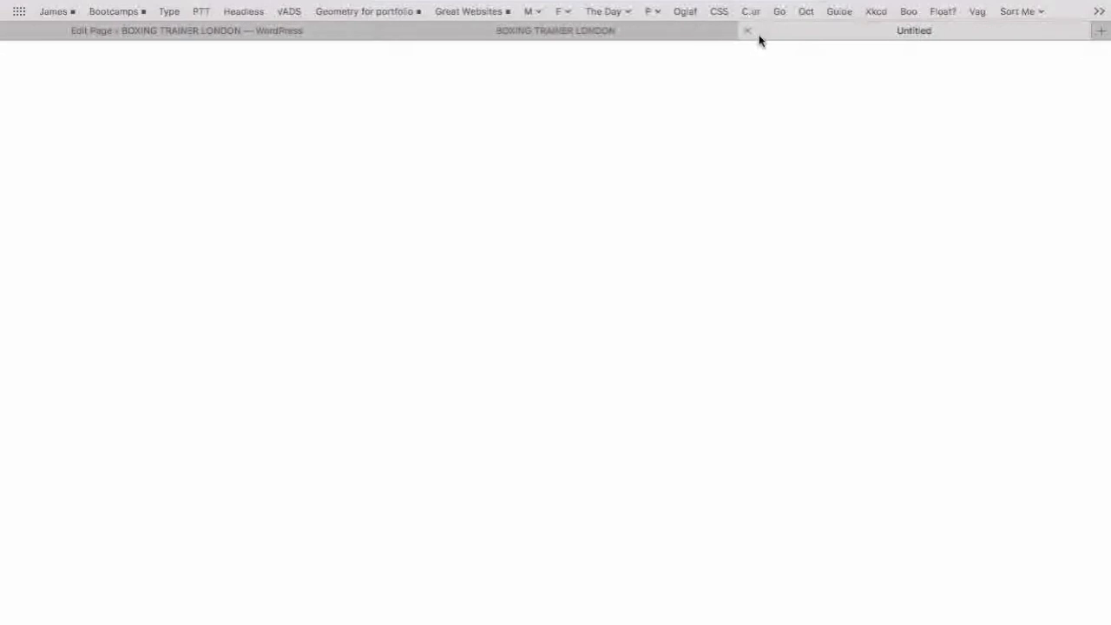
left_click(384, 31)
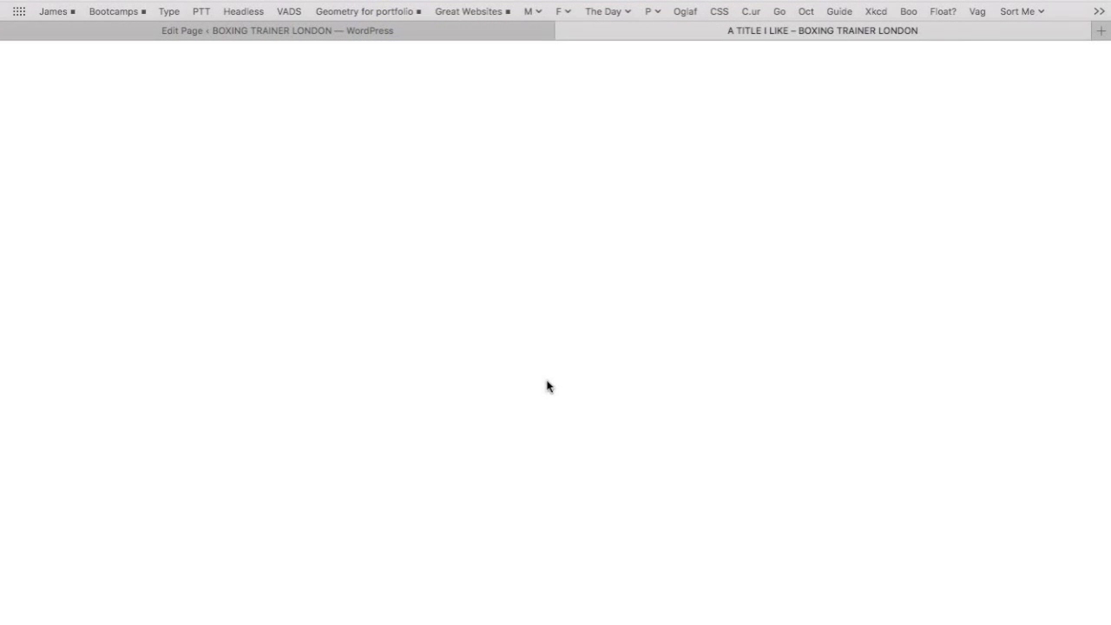
scroll(548, 386, "down", 5)
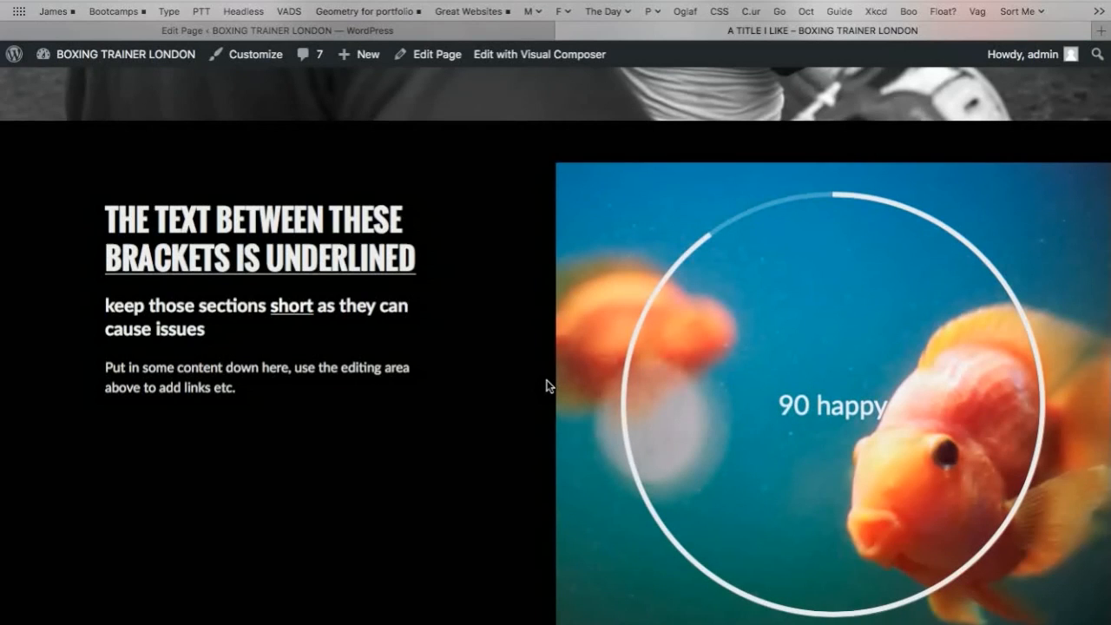
scroll(773, 412, "down", 2)
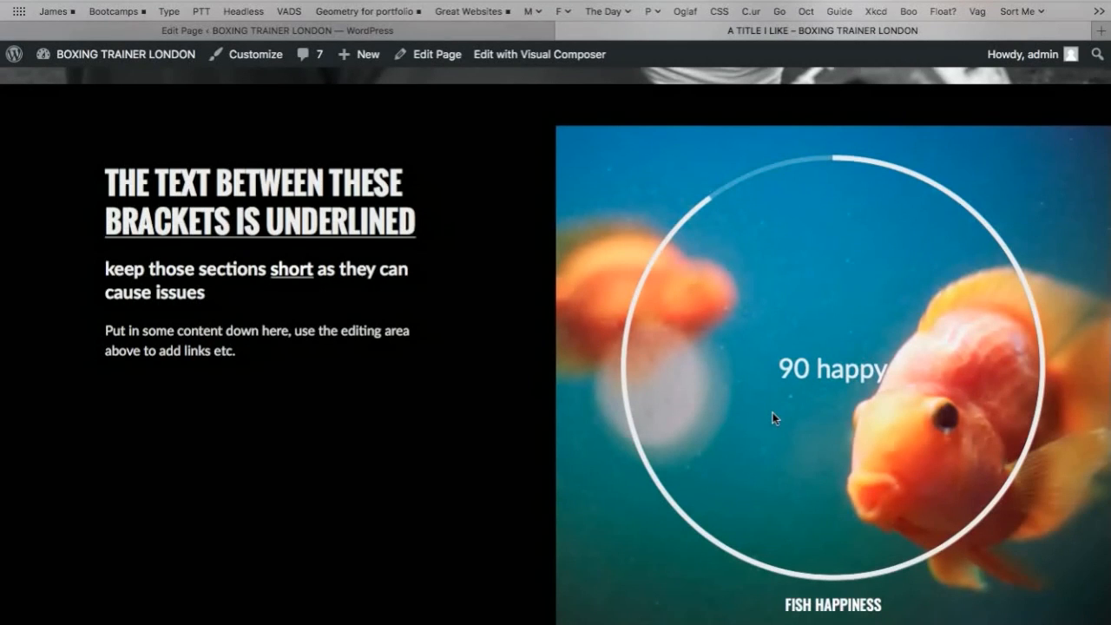
- Reopen the pie chart's settings in the page editor and change its color to Black
left_click(495, 33)
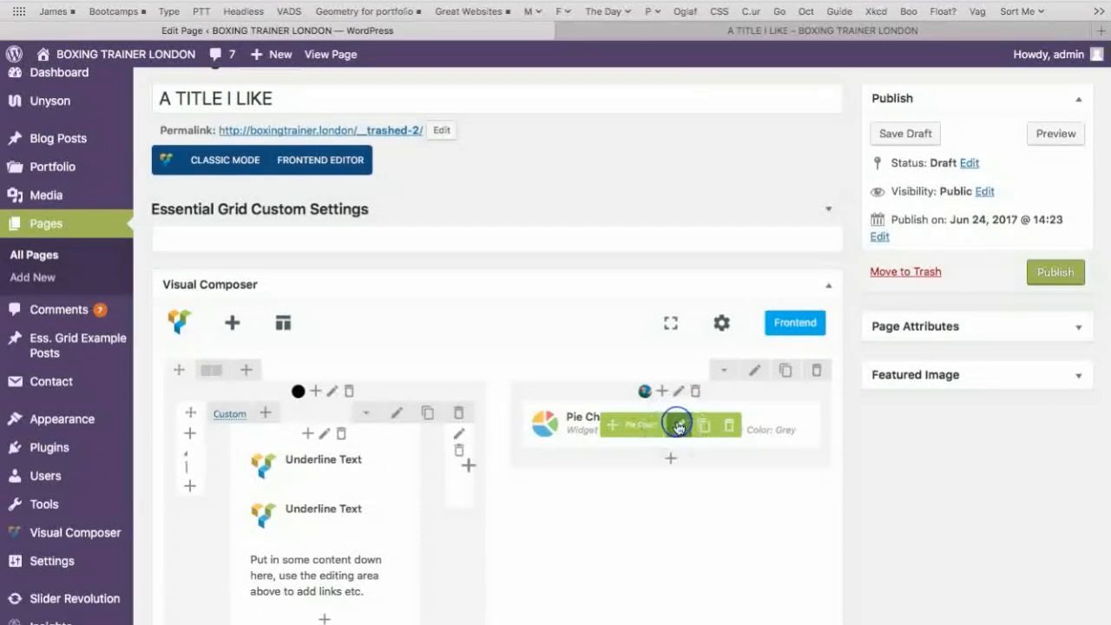
left_click(678, 426)
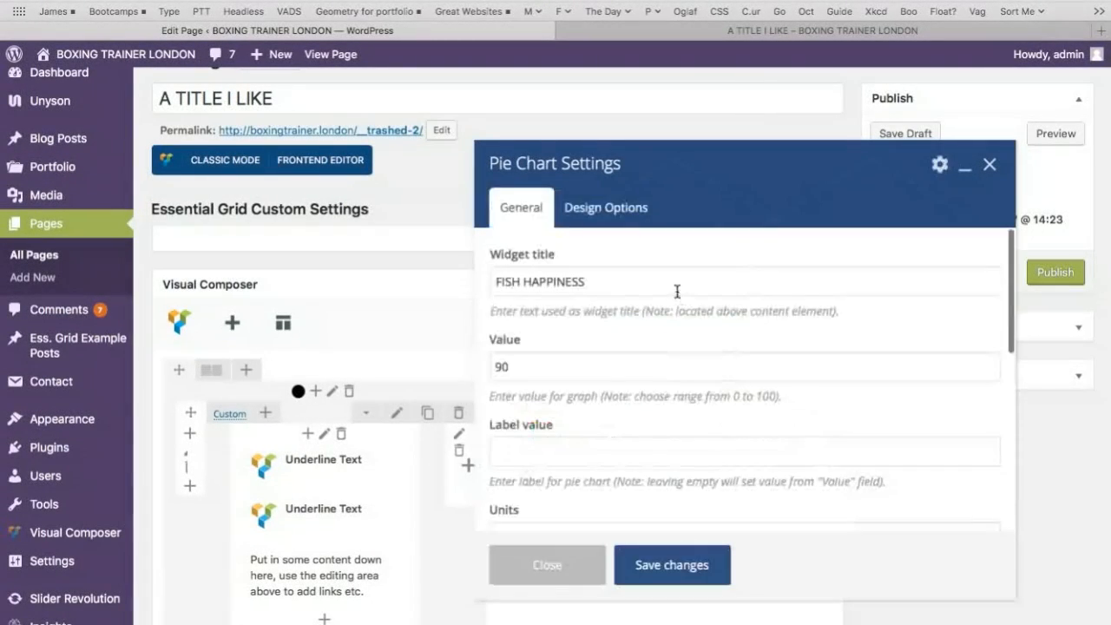
scroll(664, 404, "down", 5)
left_click(633, 397)
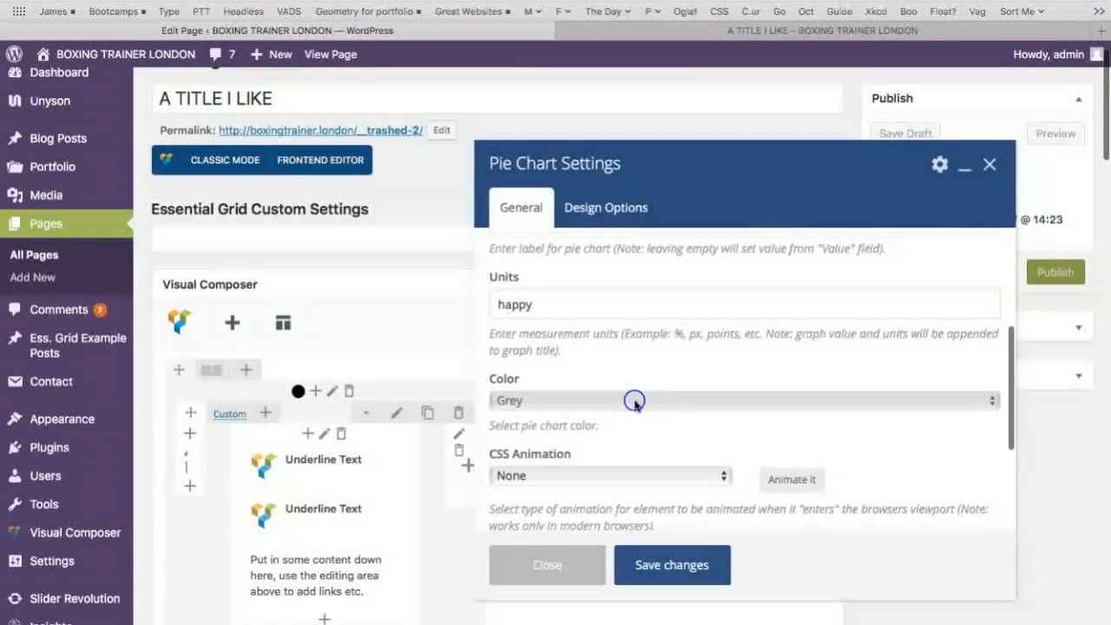
left_click(615, 388)
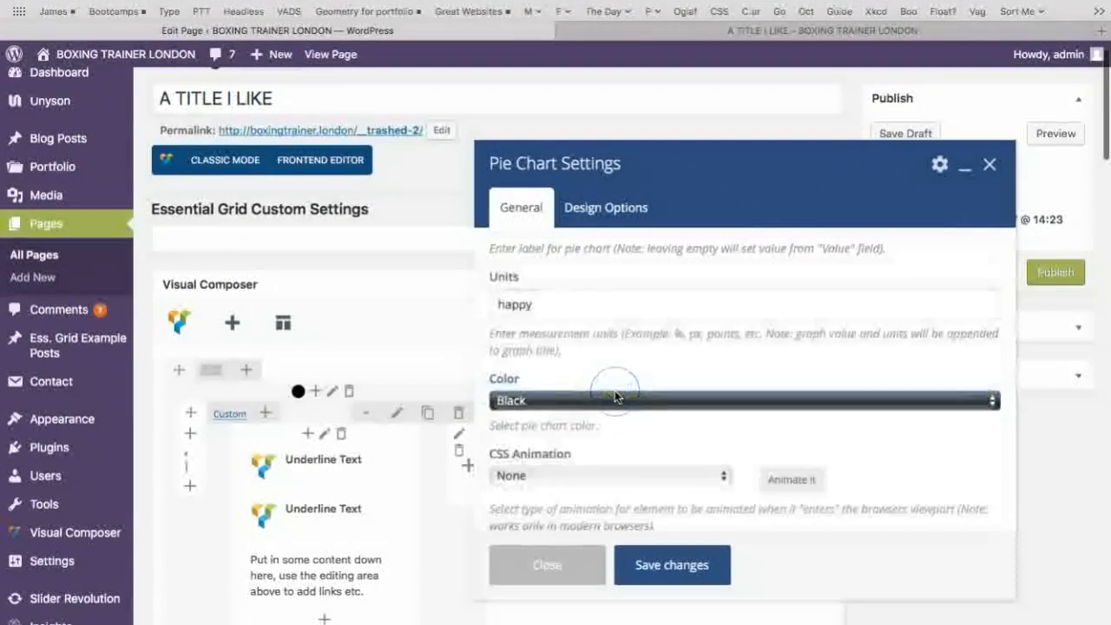
- Give the pie chart 100px of left and right padding in its design options and save the changes
scroll(613, 391, "up", 5)
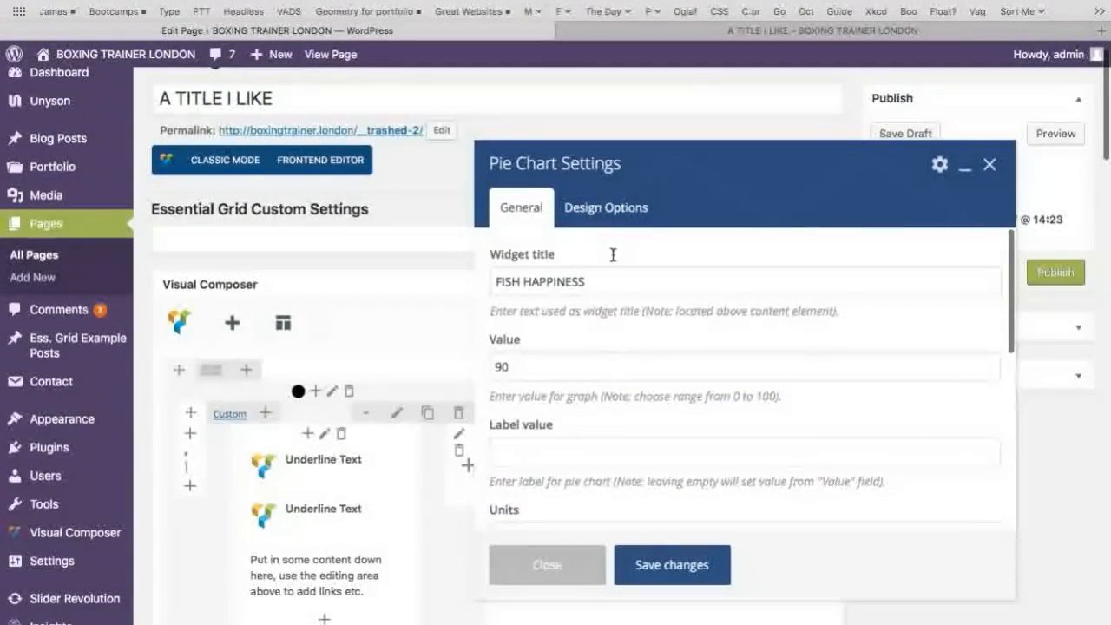
left_click(605, 208)
left_click(587, 401)
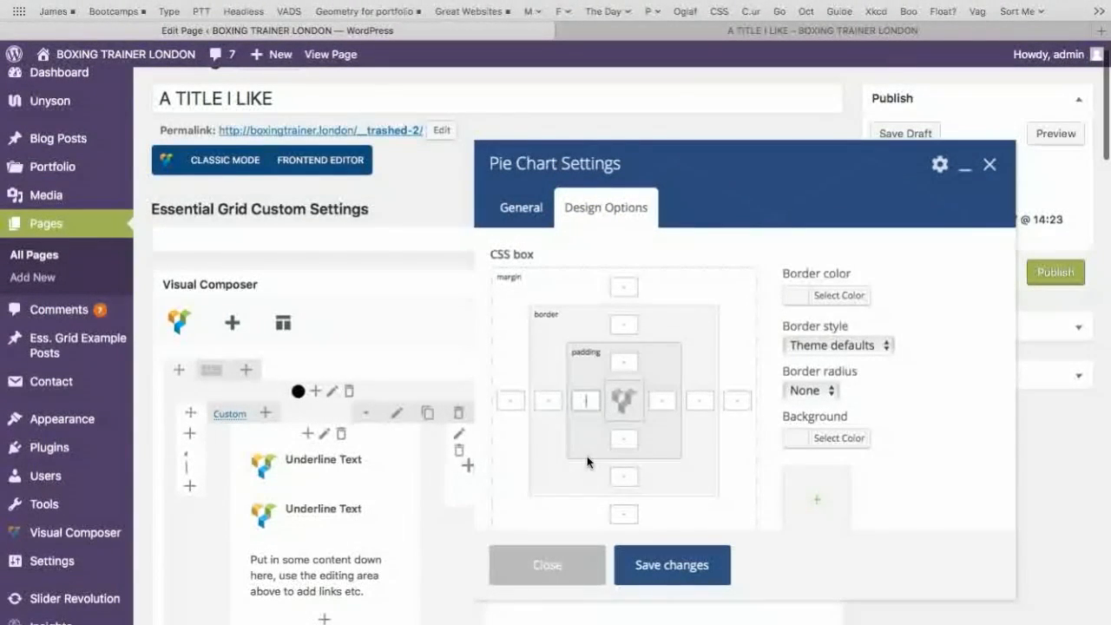
type("100px")
left_click(666, 394)
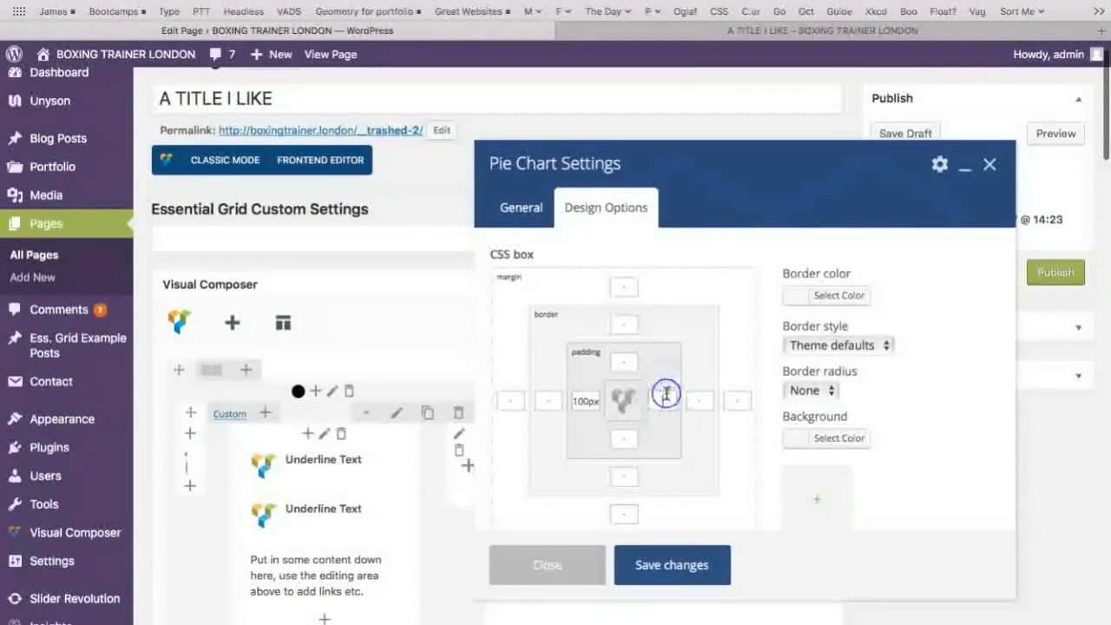
type("100px")
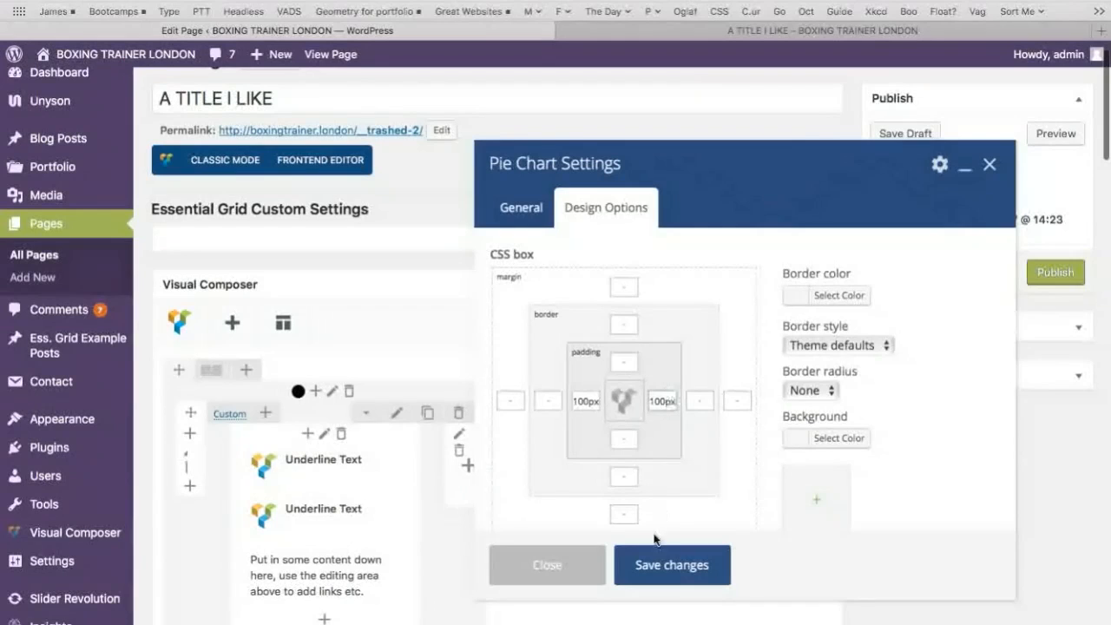
left_click(653, 561)
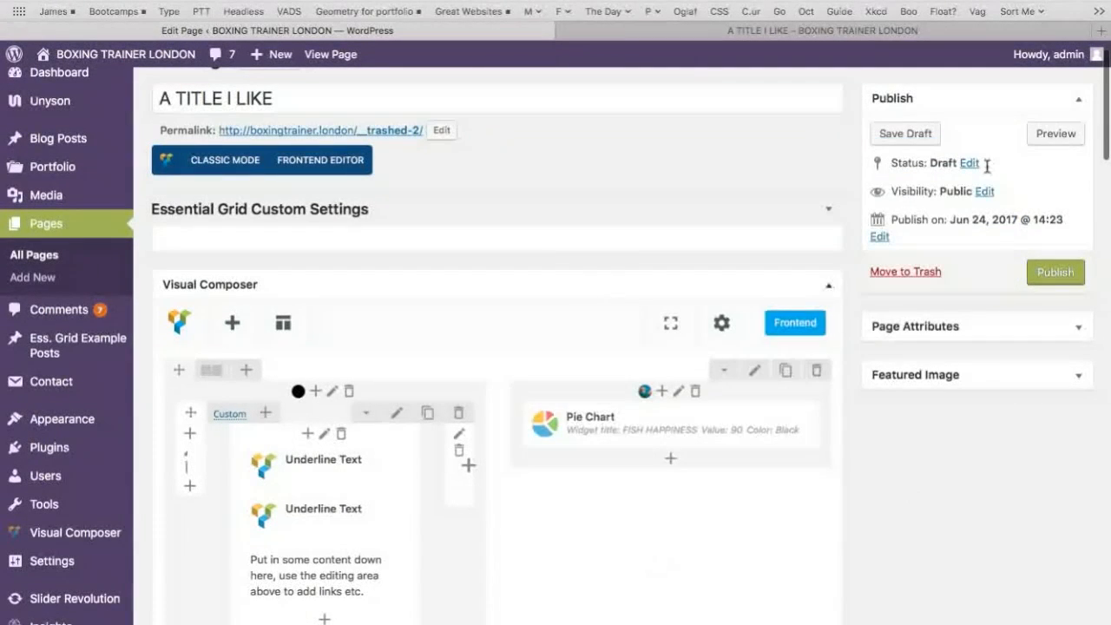
- Preview the page again and check the black, padded pie chart over the fish image
left_click(1055, 135)
left_click(819, 31)
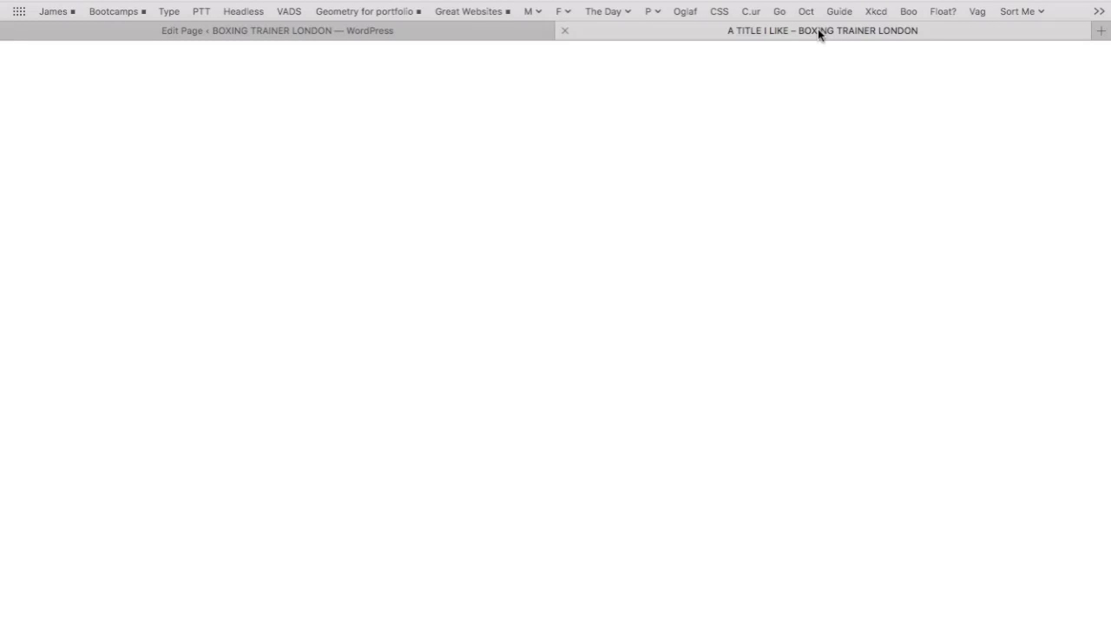
scroll(635, 387, "down", 3)
scroll(635, 386, "down", 2)
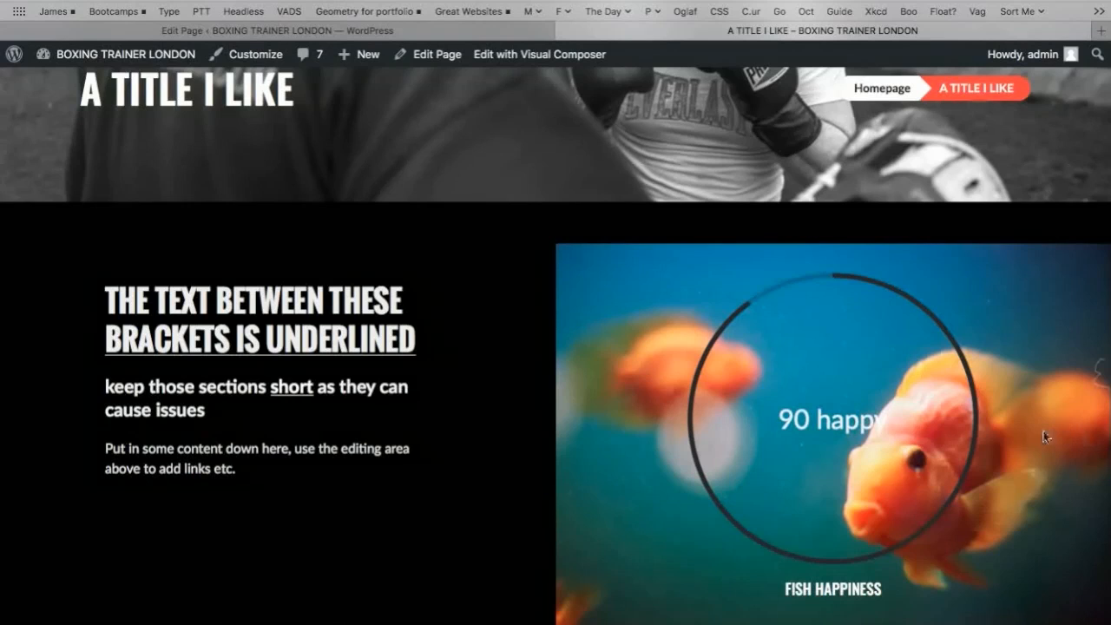
- Return to the page editor and duplicate the fish-happiness pie chart within its column in the first row
scroll(1045, 437, "down", 1)
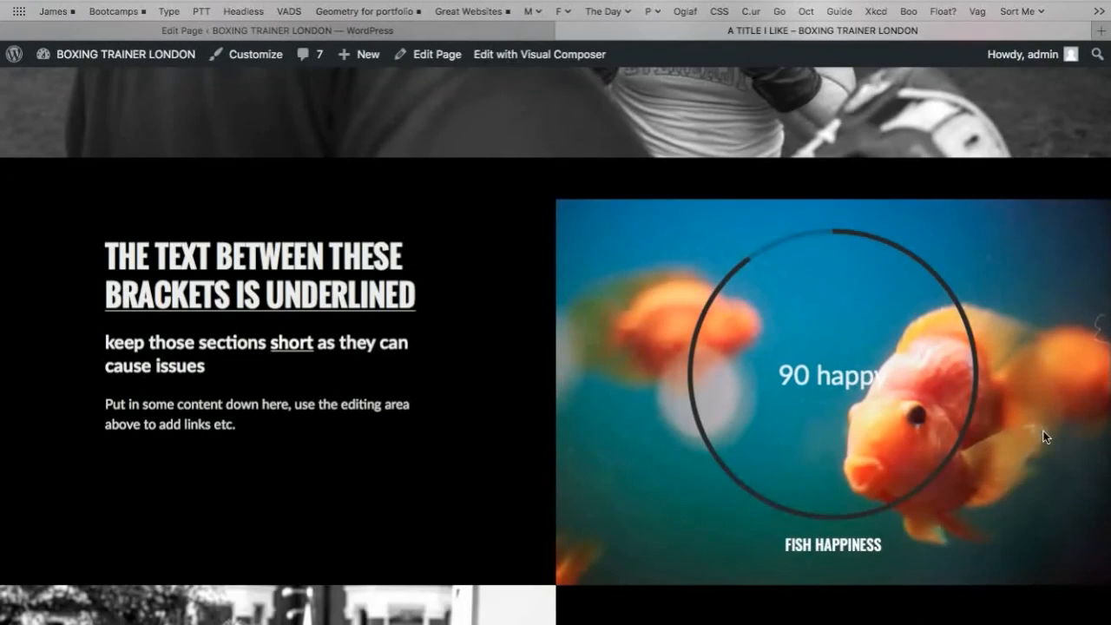
left_click(366, 30)
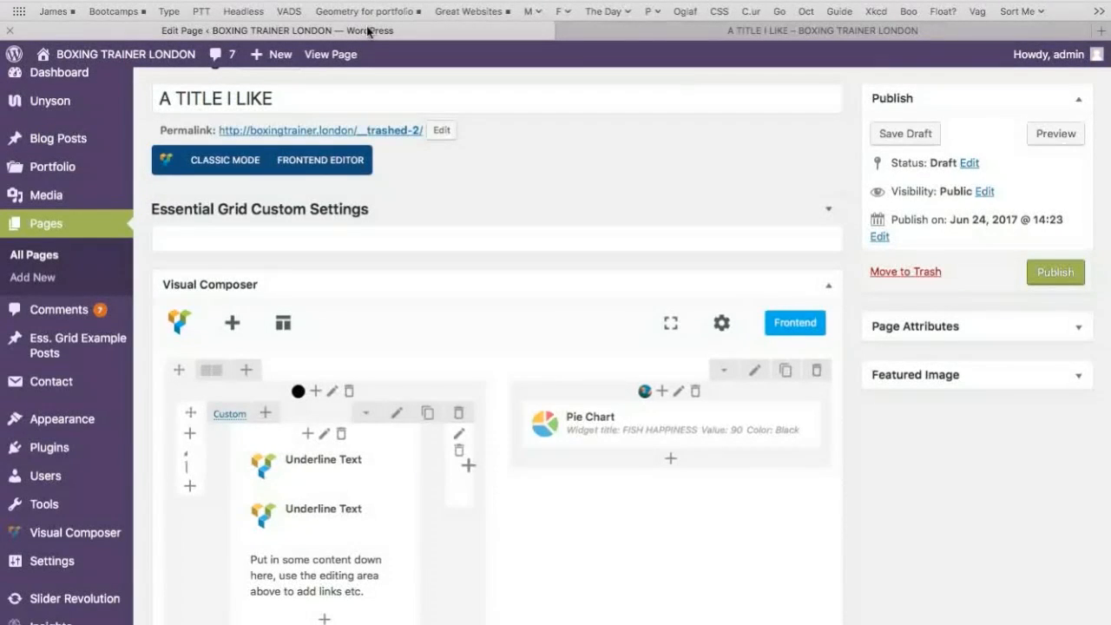
mouse_move(769, 426)
left_click(704, 426)
scroll(708, 538, "down", 2)
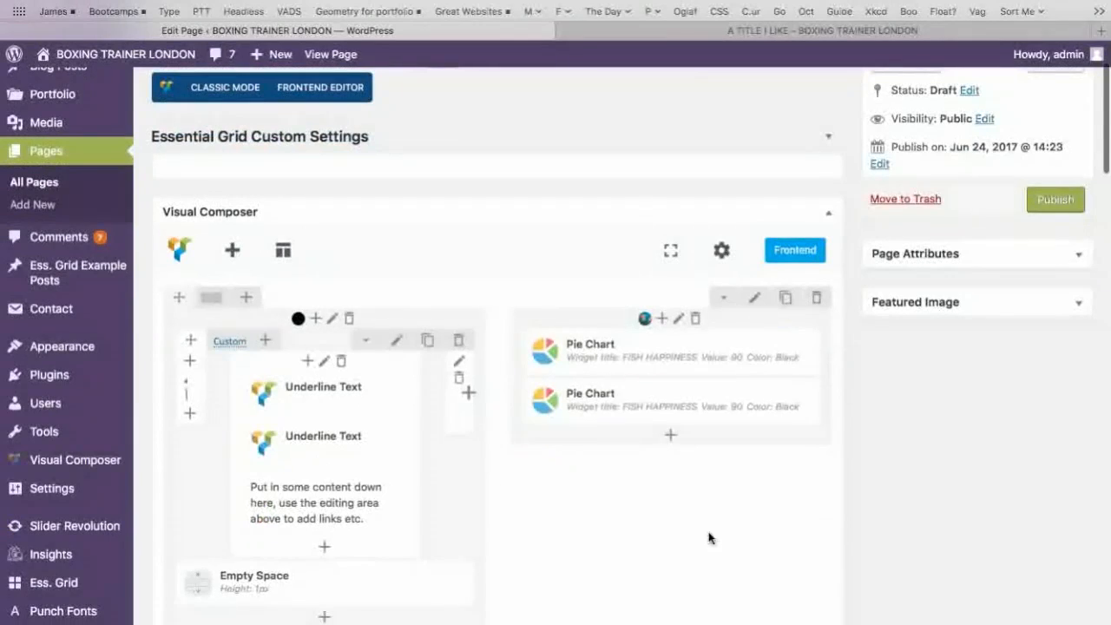
mouse_move(631, 395)
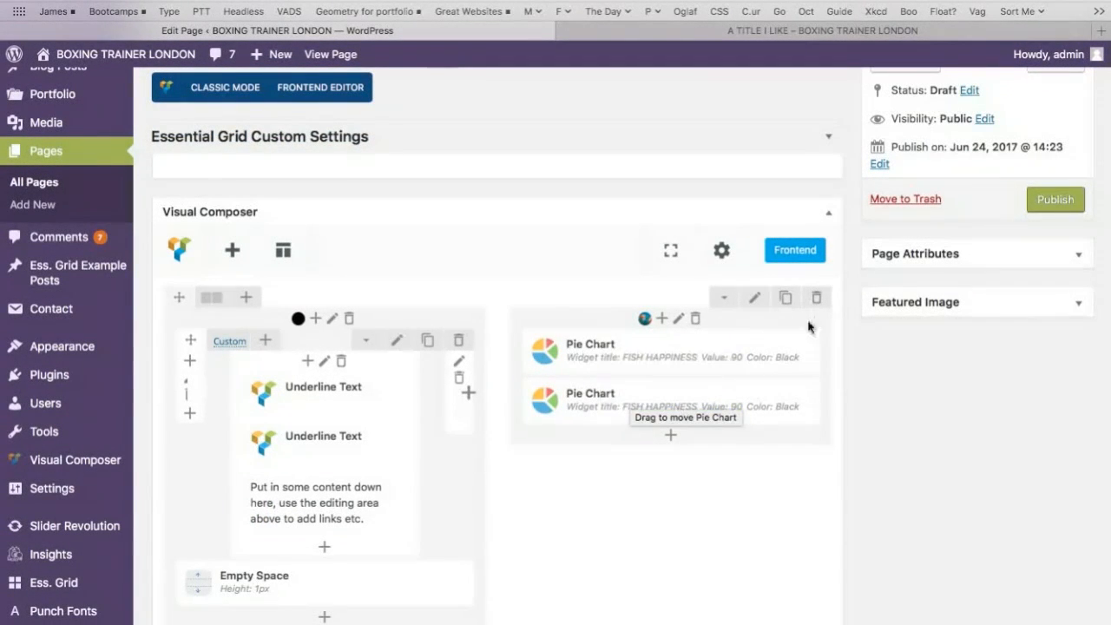
- Delete both fish-happiness pie charts from the fish-image column of the first row
mouse_move(733, 358)
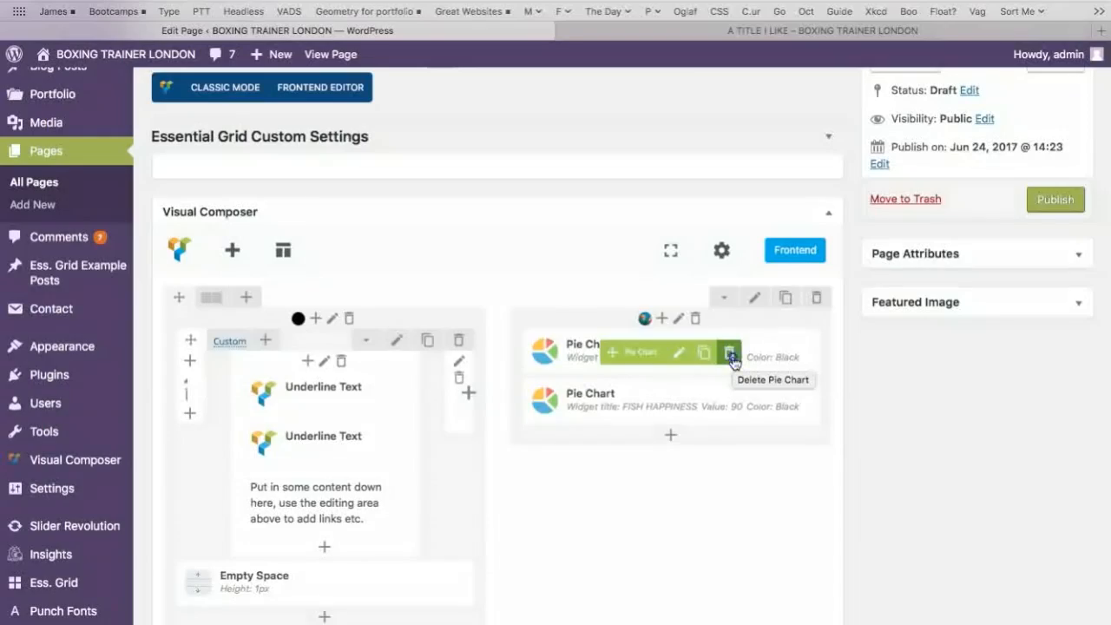
left_click(730, 355)
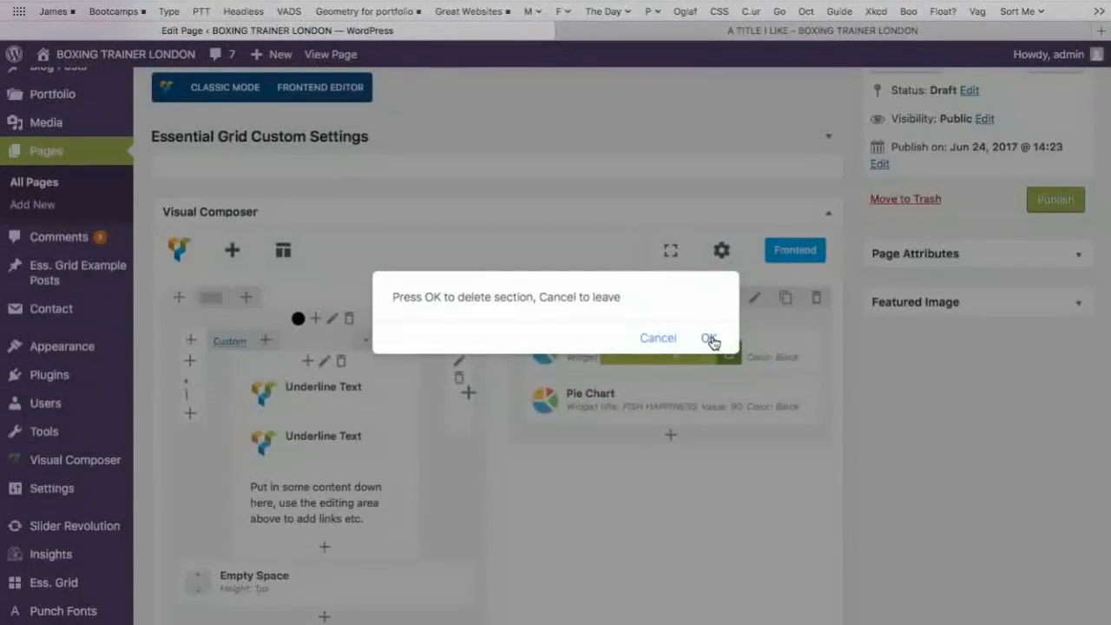
left_click(709, 338)
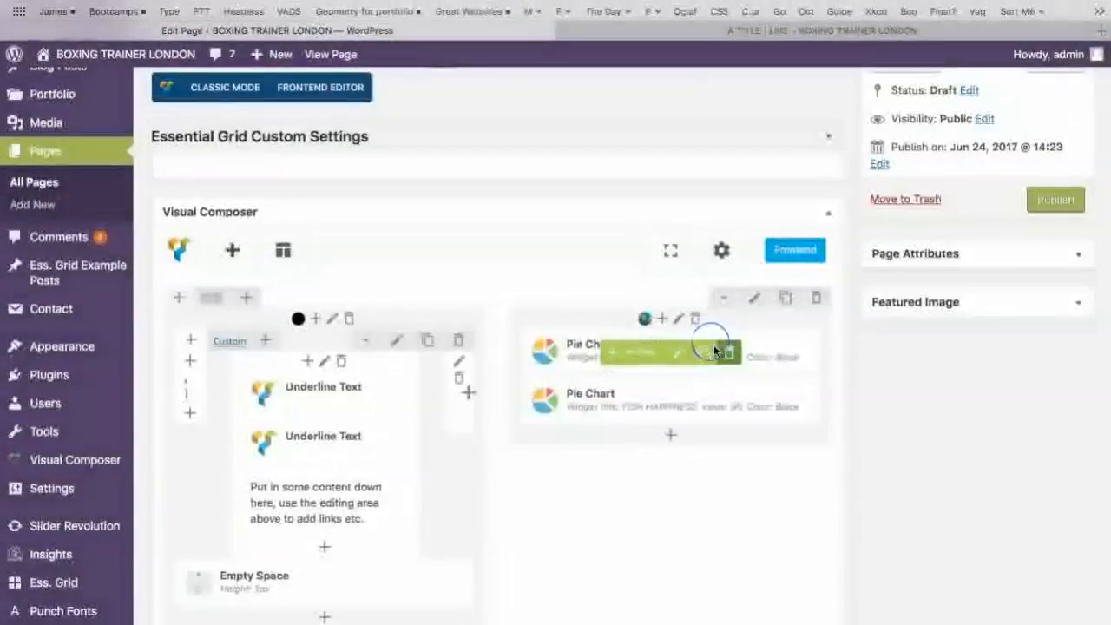
left_click(730, 354)
left_click(707, 335)
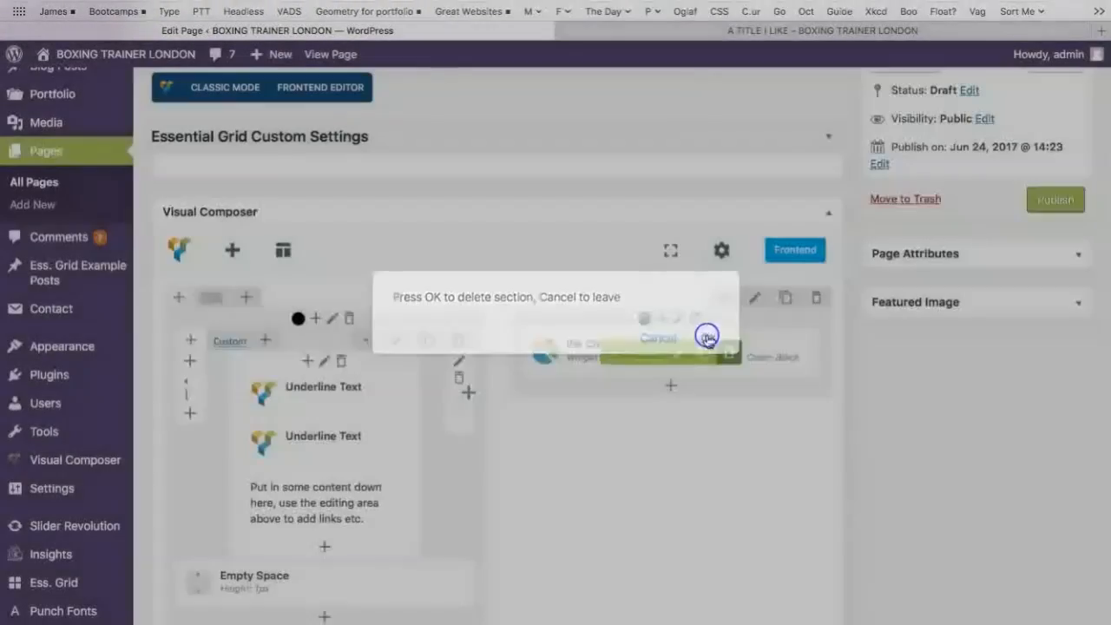